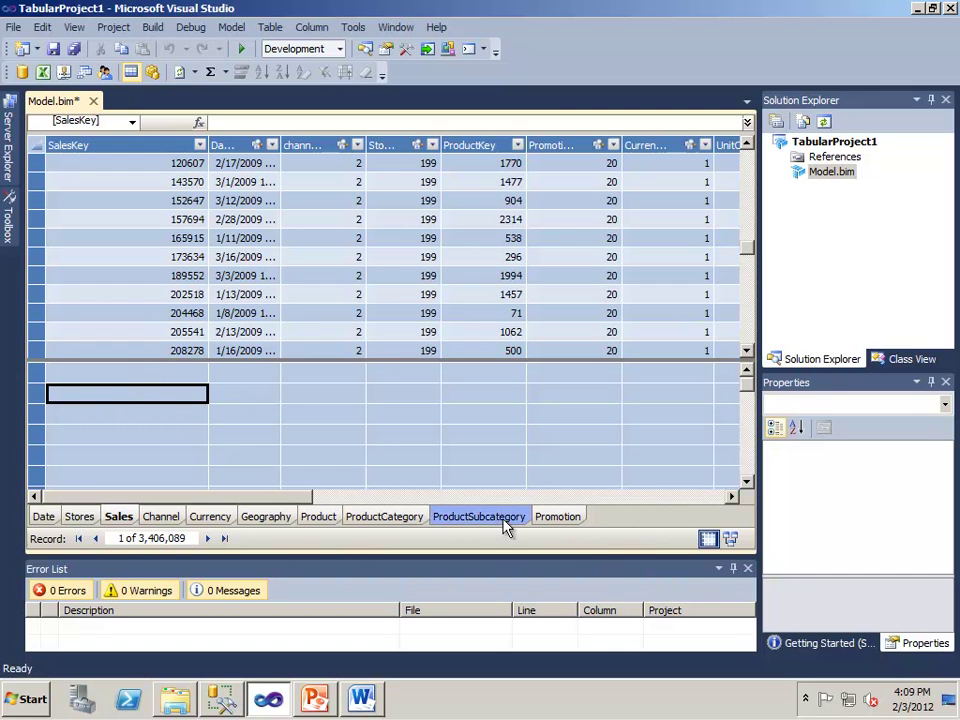
# Select the Sales table, inspect its SalesAmount values and pick an empty measure cell.
pyautogui.click(118, 518)
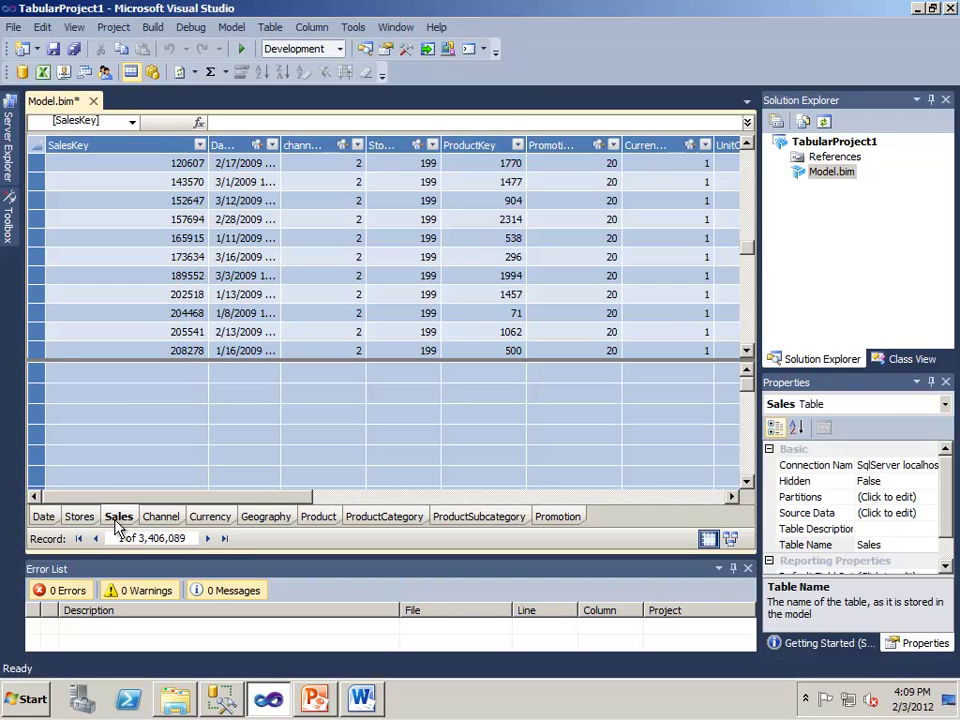
pyautogui.click(126, 395)
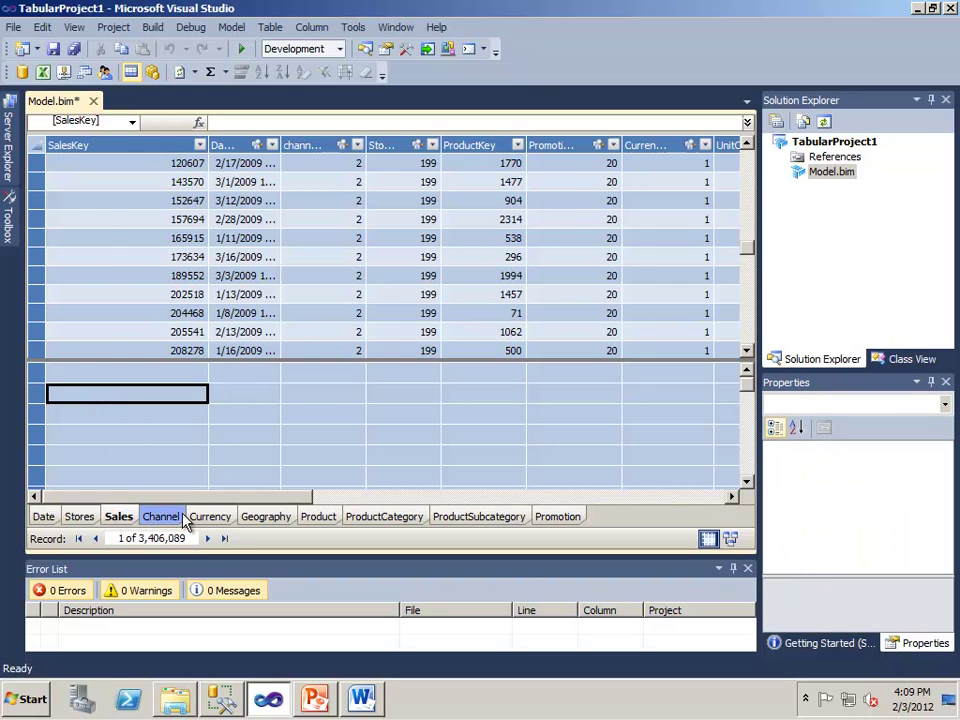
pyautogui.moveTo(188, 499); pyautogui.dragTo(517, 500)
pyautogui.moveTo(665, 182); pyautogui.dragTo(660, 330)
pyautogui.click(660, 330)
pyautogui.moveTo(579, 503); pyautogui.dragTo(242, 494)
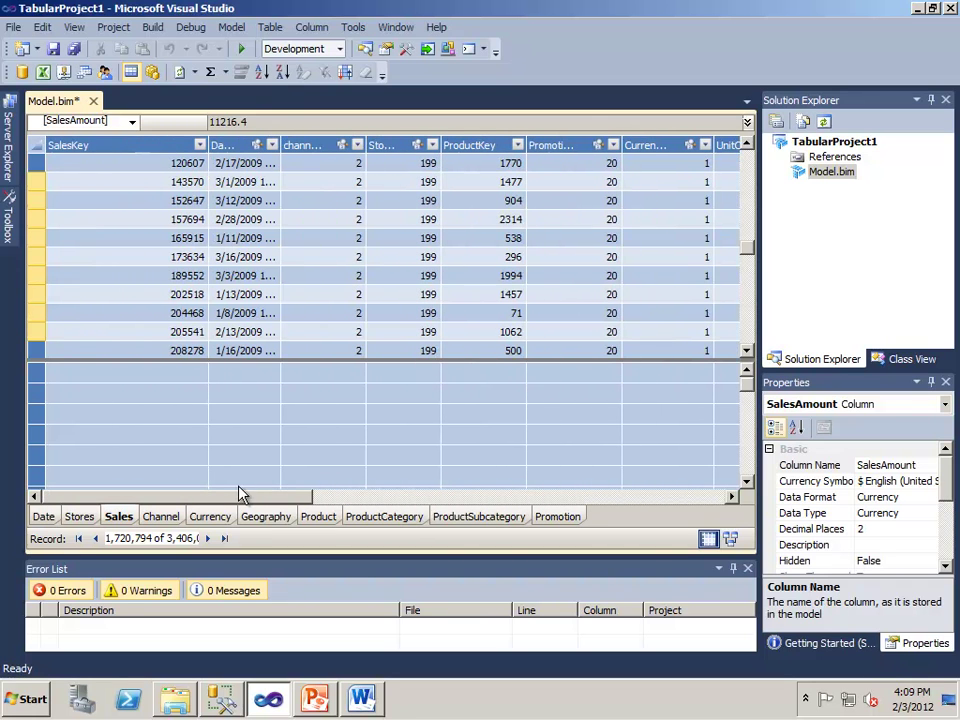
pyautogui.click(91, 396)
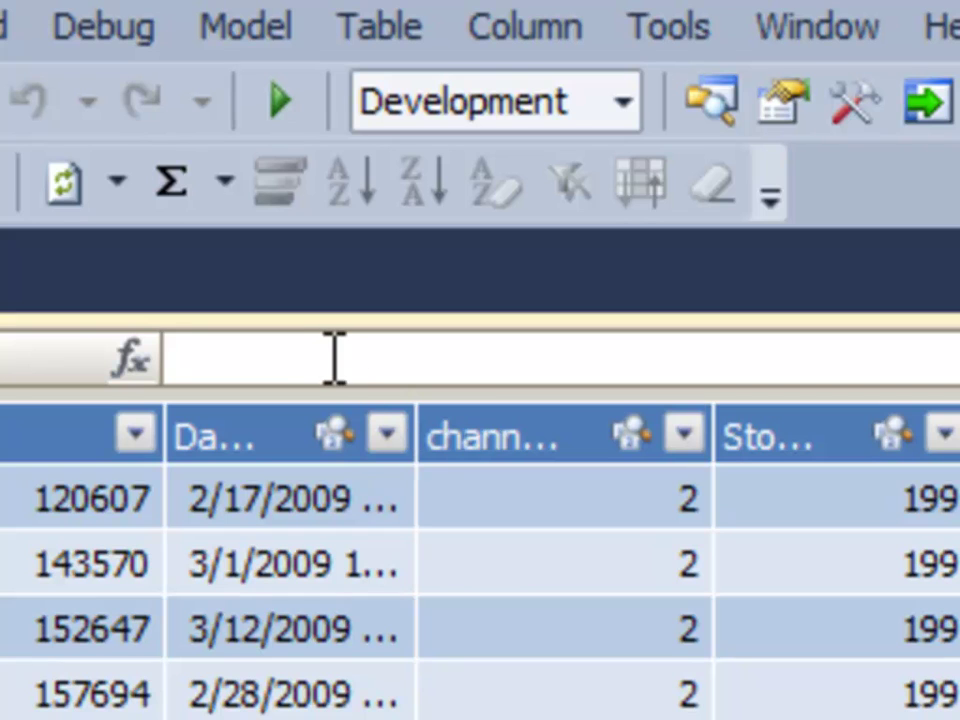
# Enter the measure Sales:=SUM([SalesAmount]) in the formula bar.
pyautogui.click(258, 120)
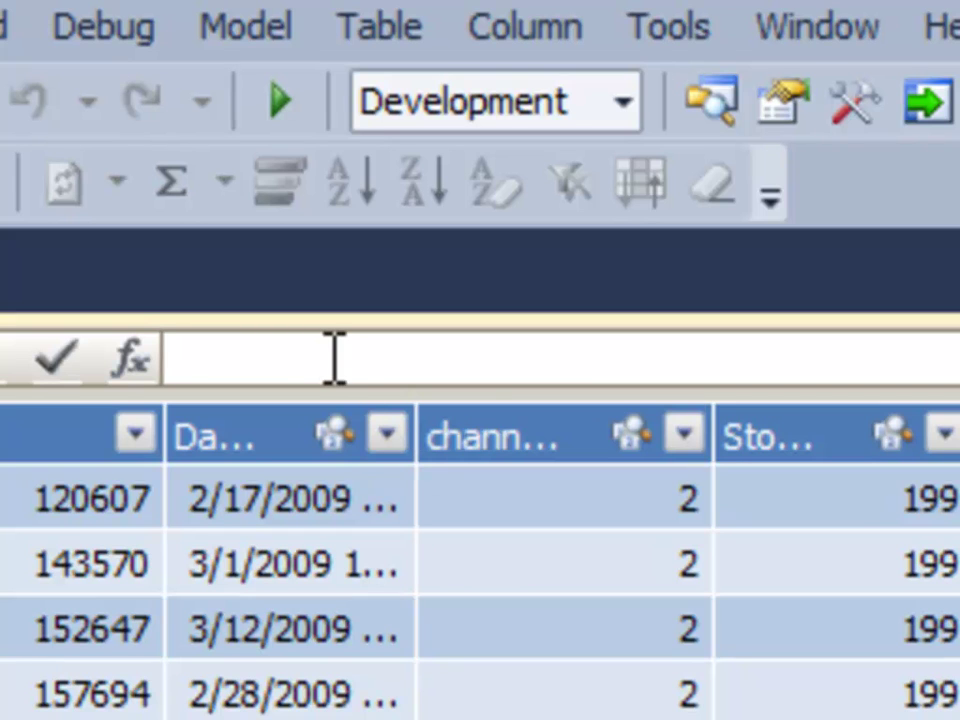
pyautogui.write('Sales')
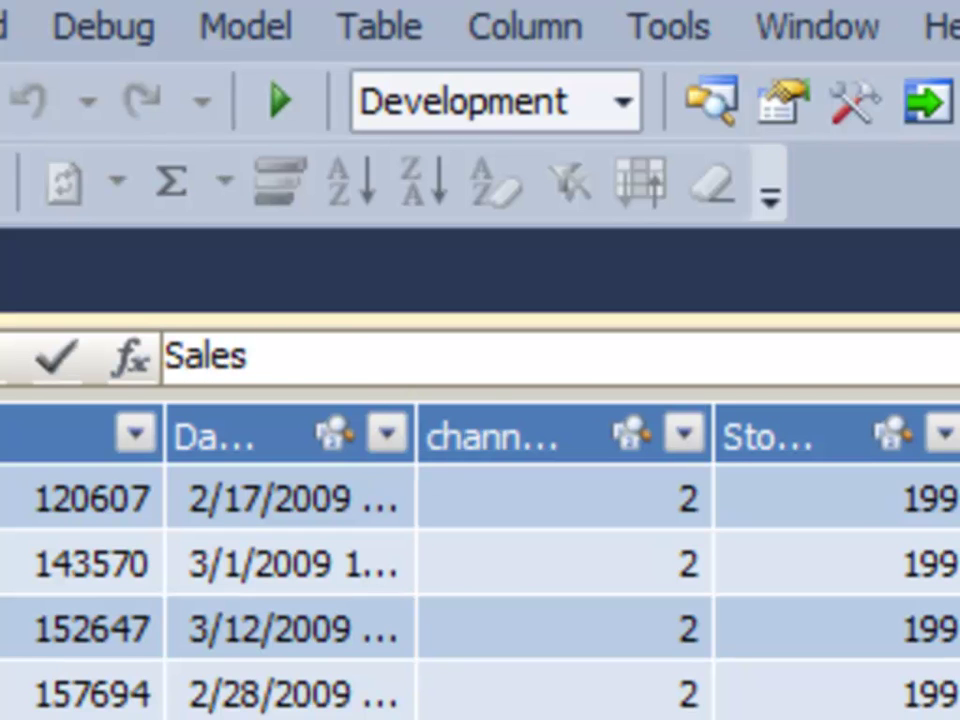
pyautogui.write(':=')
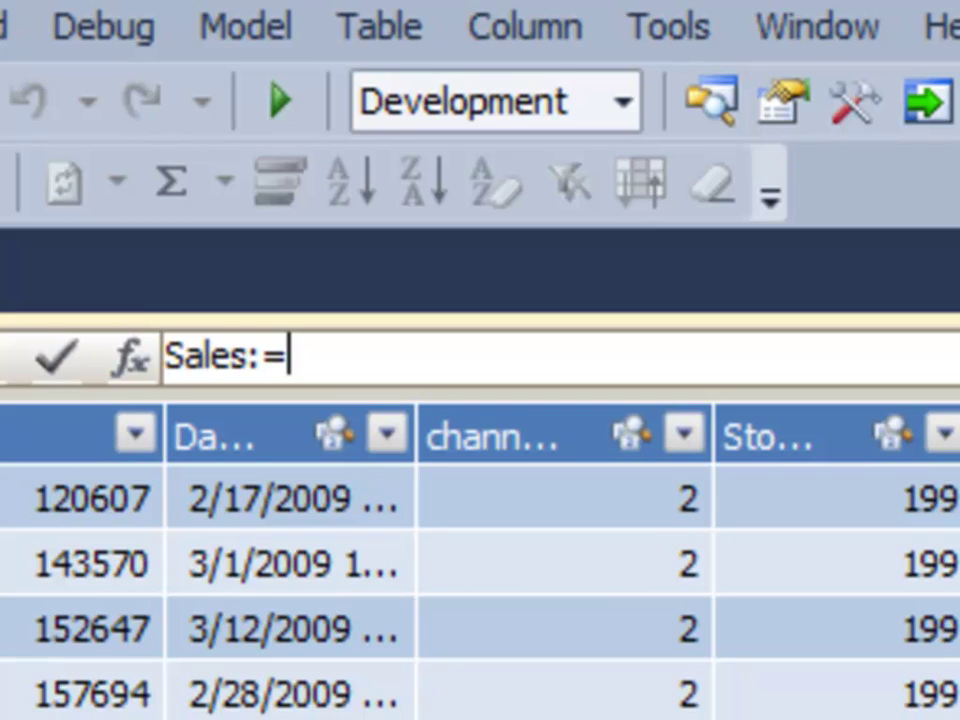
pyautogui.write('SUM(')
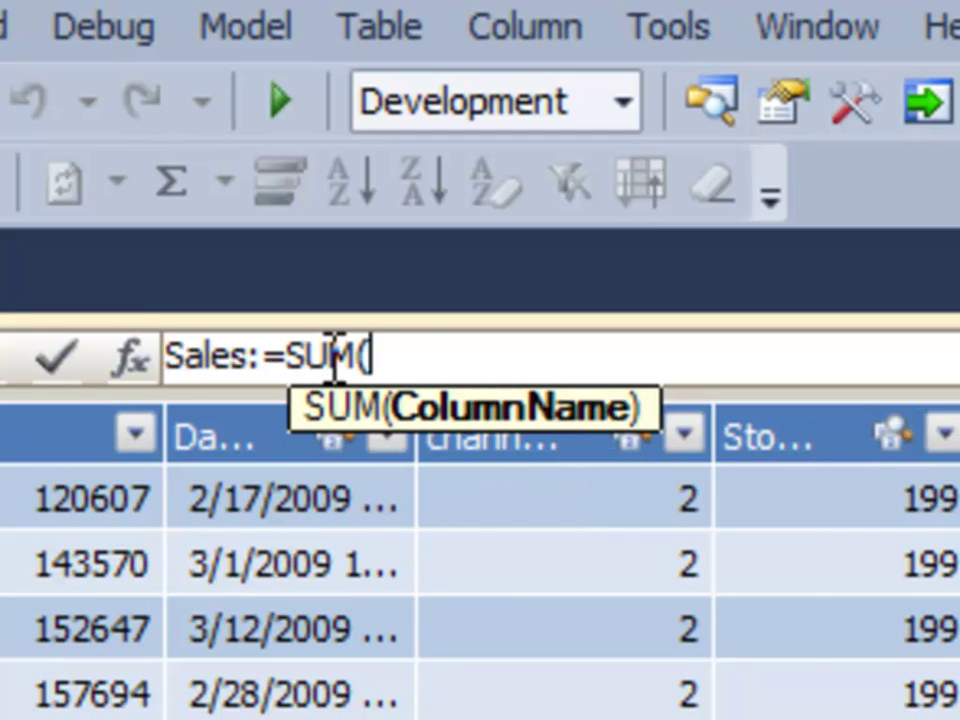
pyautogui.write('[Sal')
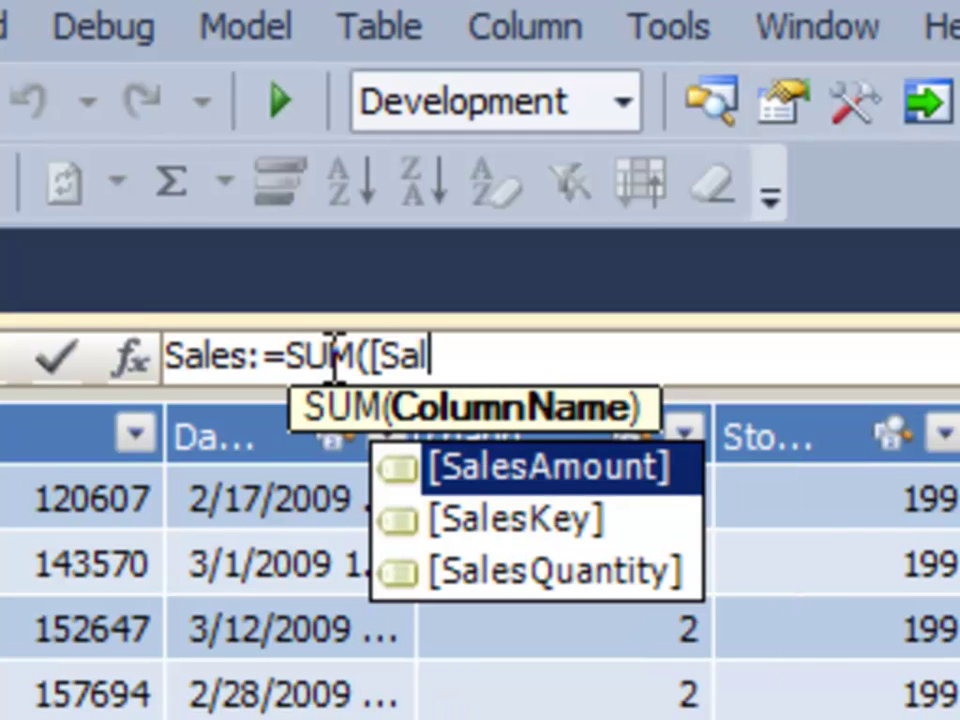
pyautogui.press('Tab')
pyautogui.write(')')
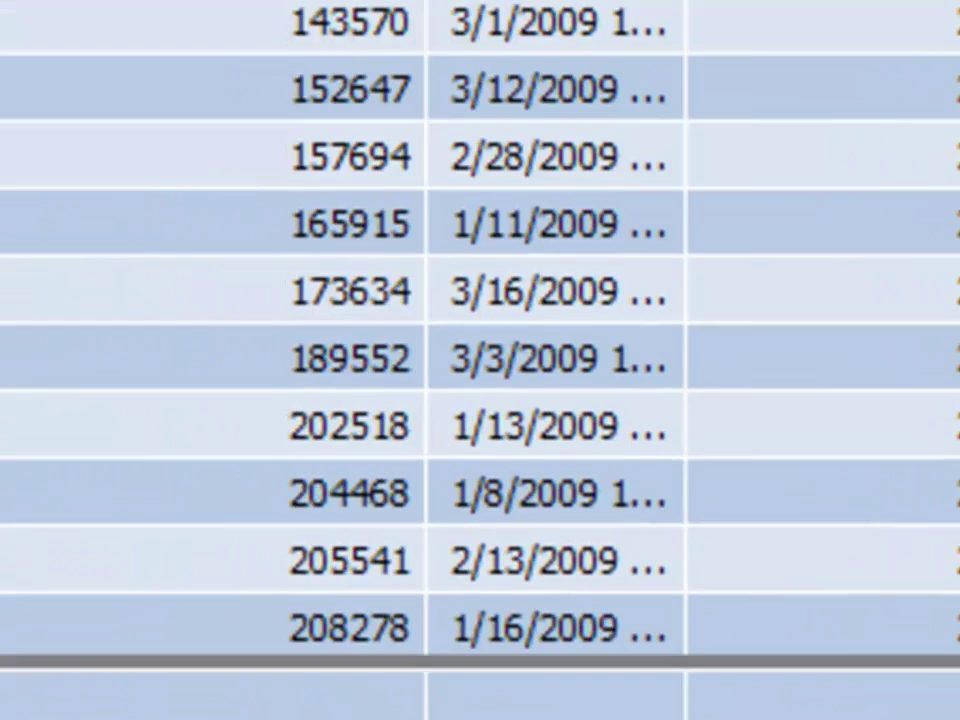
pyautogui.press('Return')
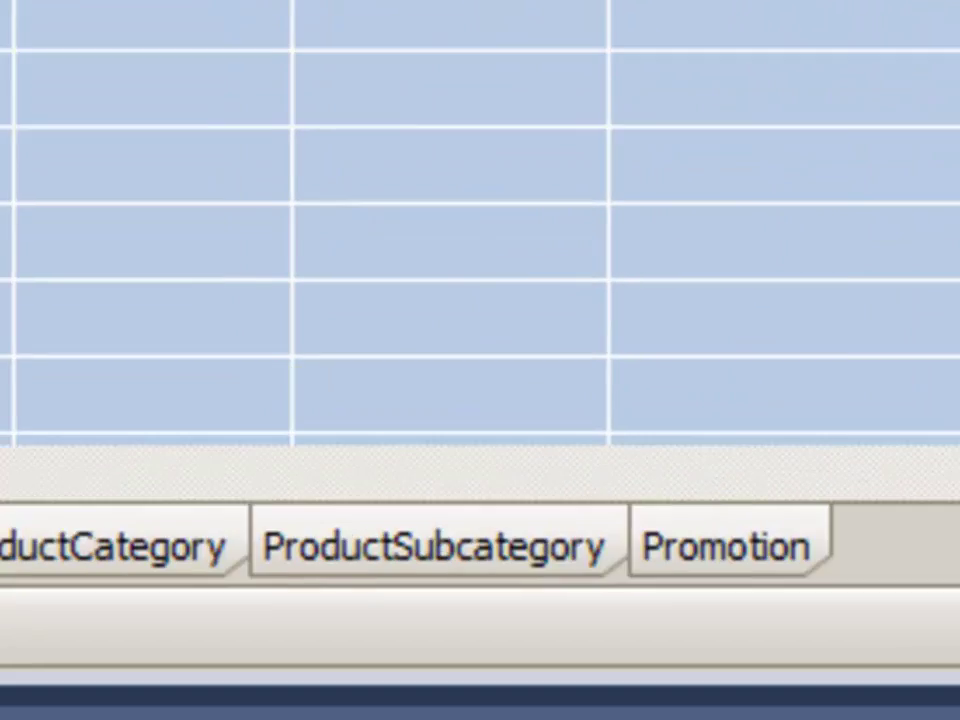
# Format the Sales measure as Currency with 0 decimal places, reading $12,413,657,609.
pyautogui.click(908, 240)
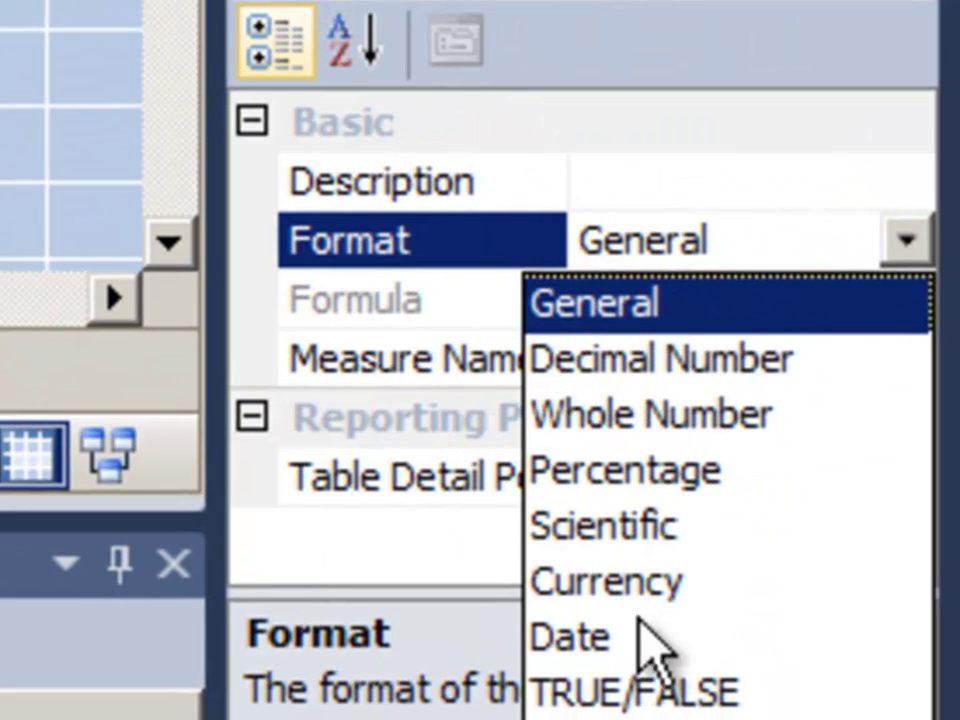
pyautogui.click(634, 580)
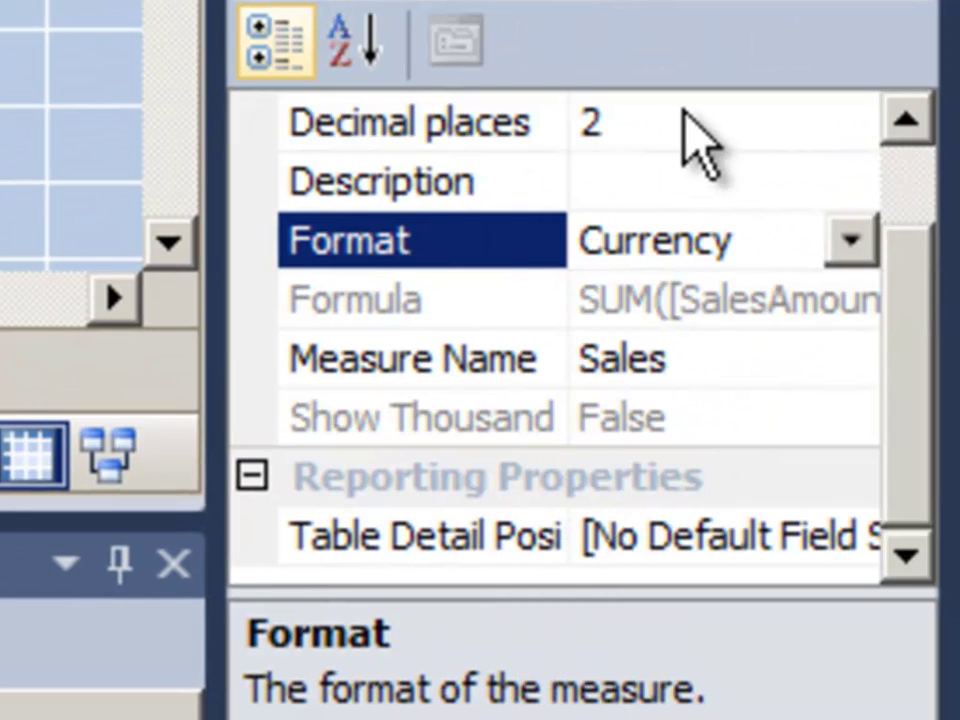
pyautogui.click(686, 122)
pyautogui.moveTo(690, 115); pyautogui.dragTo(574, 122)
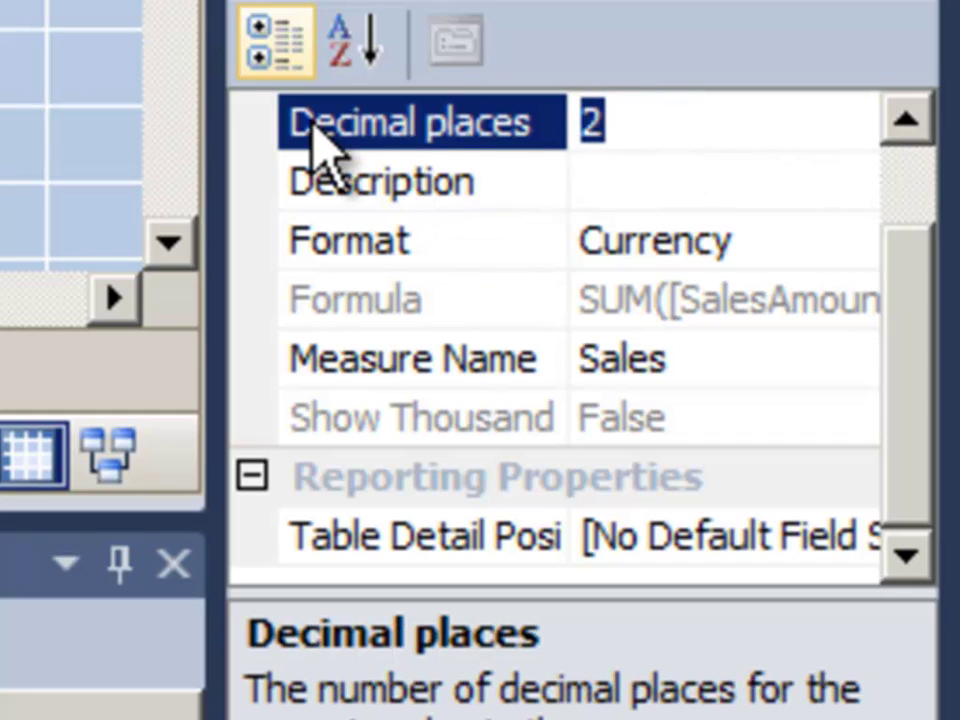
pyautogui.write('0')
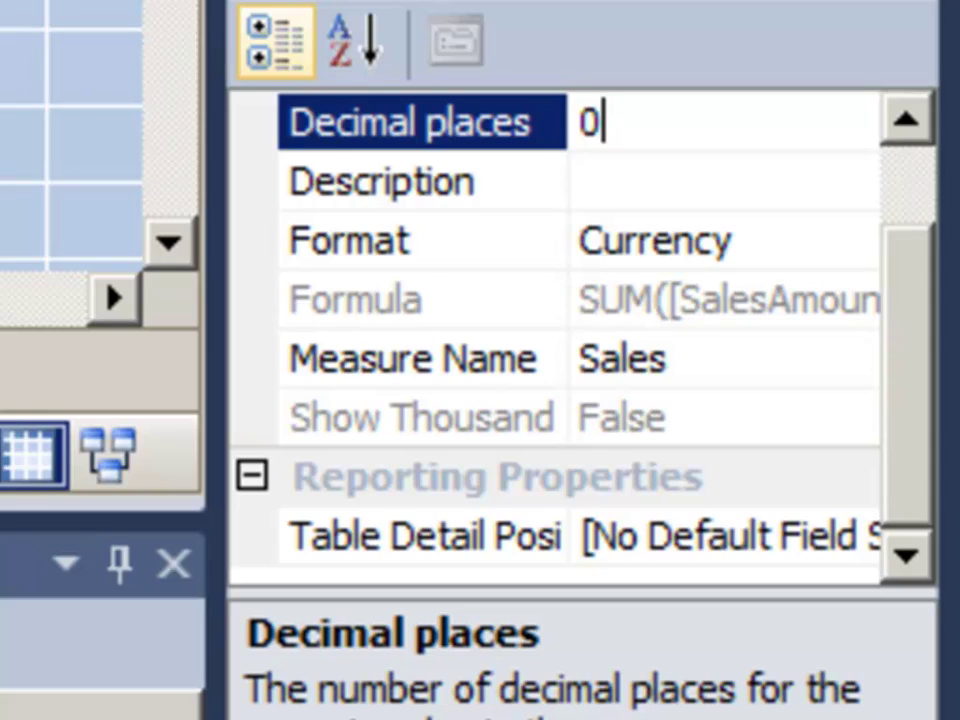
pyautogui.press('Return')
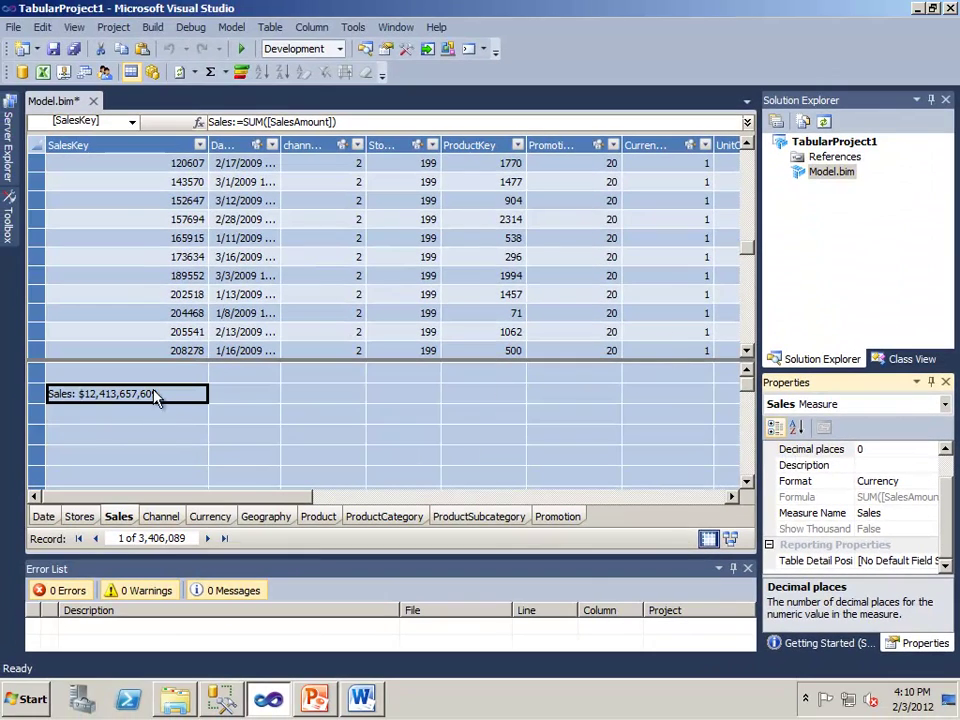
# Analyze the model in Excel and build a PivotTable of Sales by RegionCountryName.
pyautogui.click(43, 73)
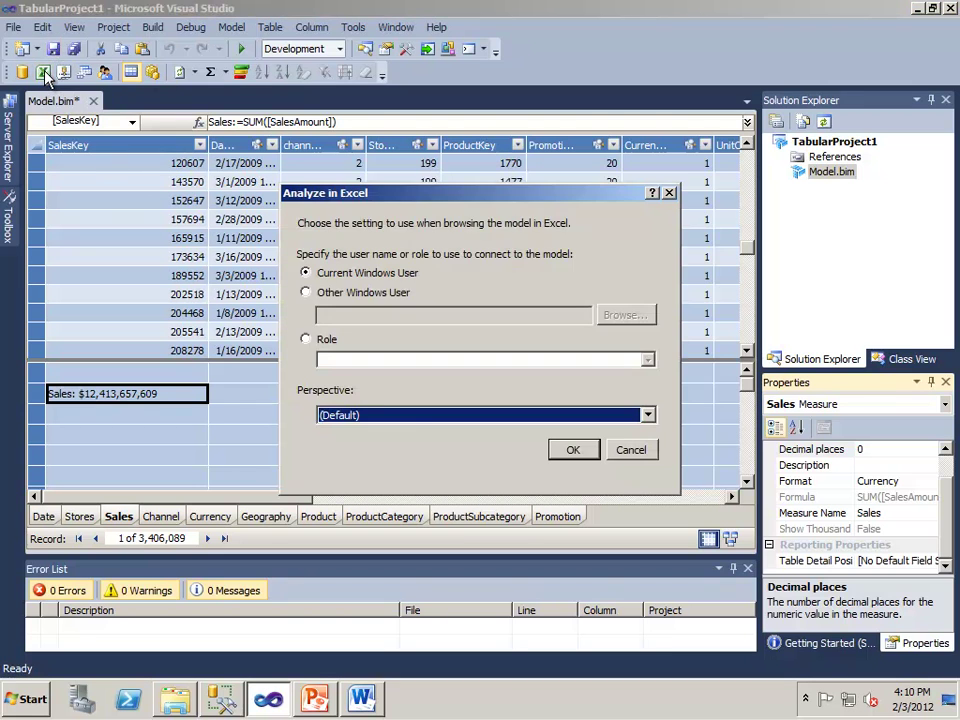
pyautogui.click(573, 450)
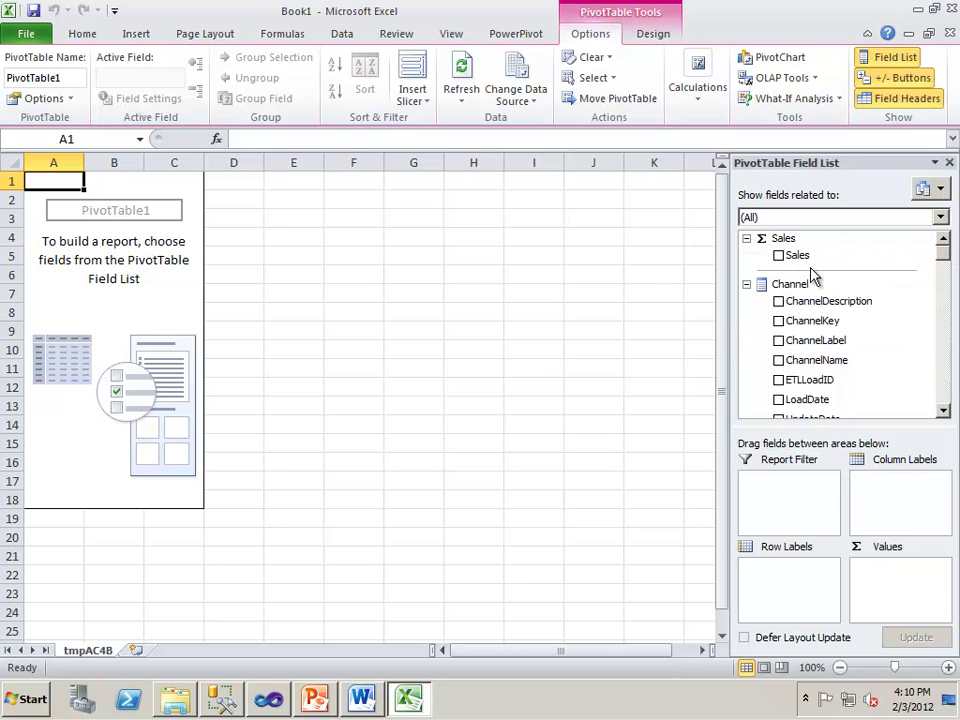
pyautogui.click(779, 255)
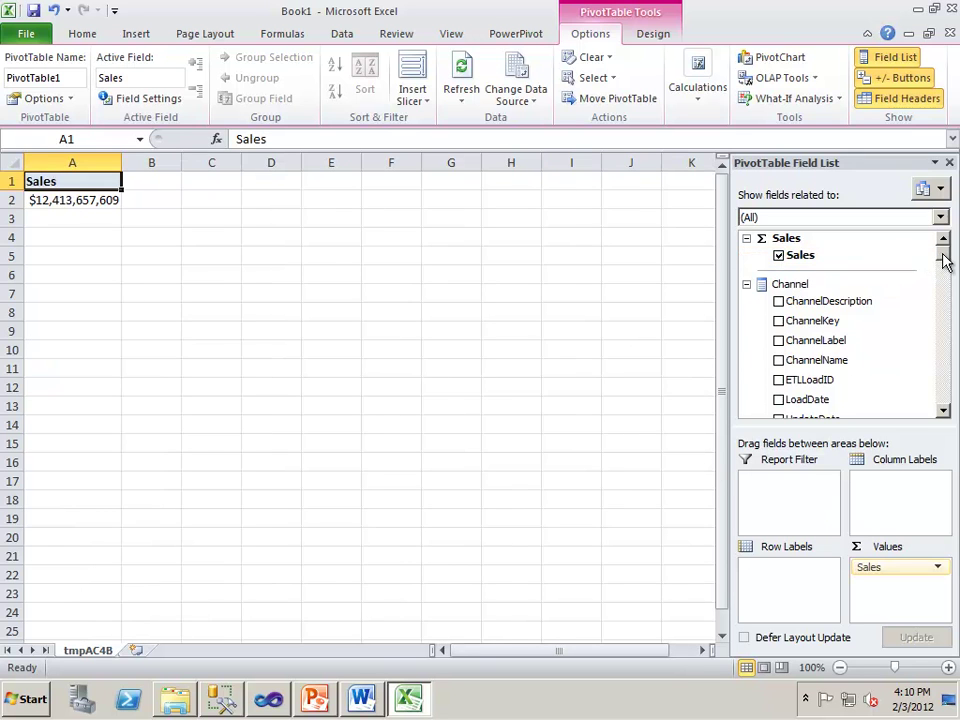
pyautogui.moveTo(941, 245); pyautogui.dragTo(940, 311)
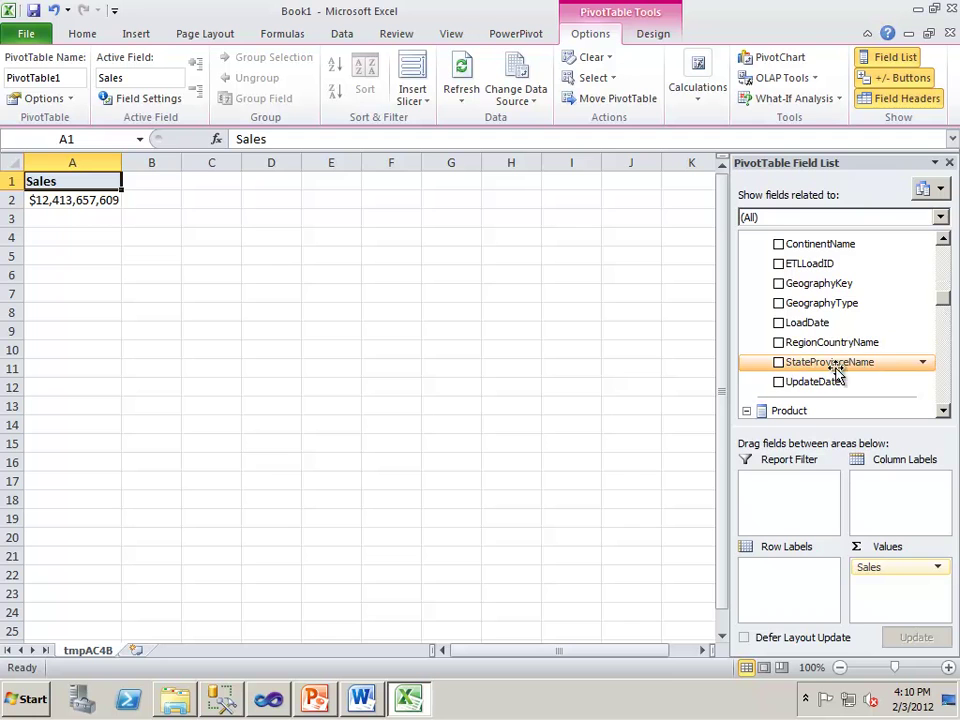
pyautogui.click(779, 343)
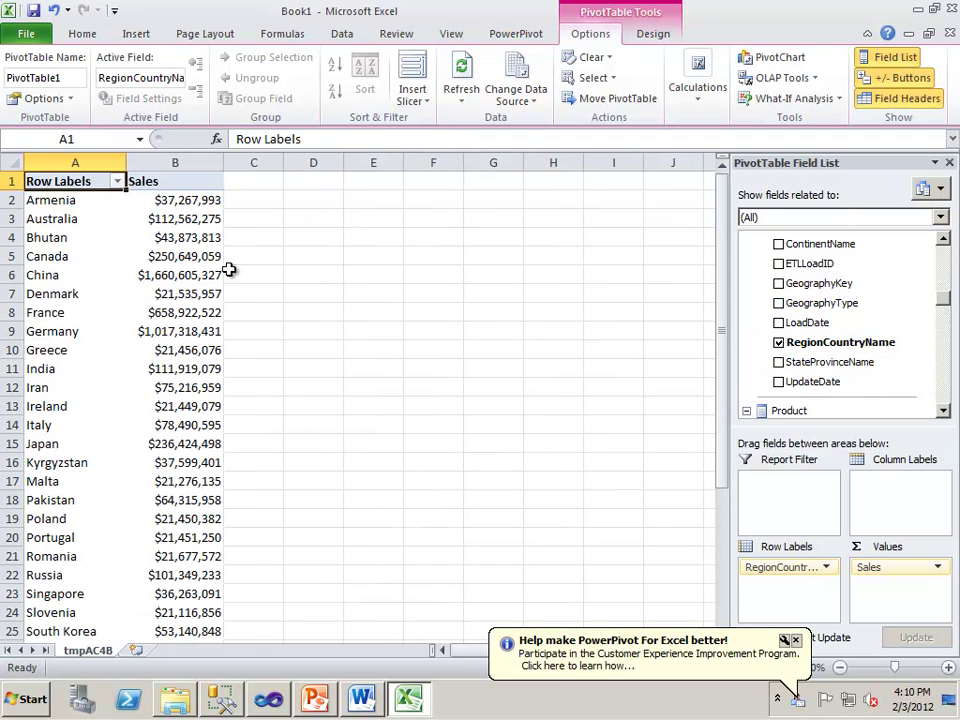
pyautogui.click(254, 199)
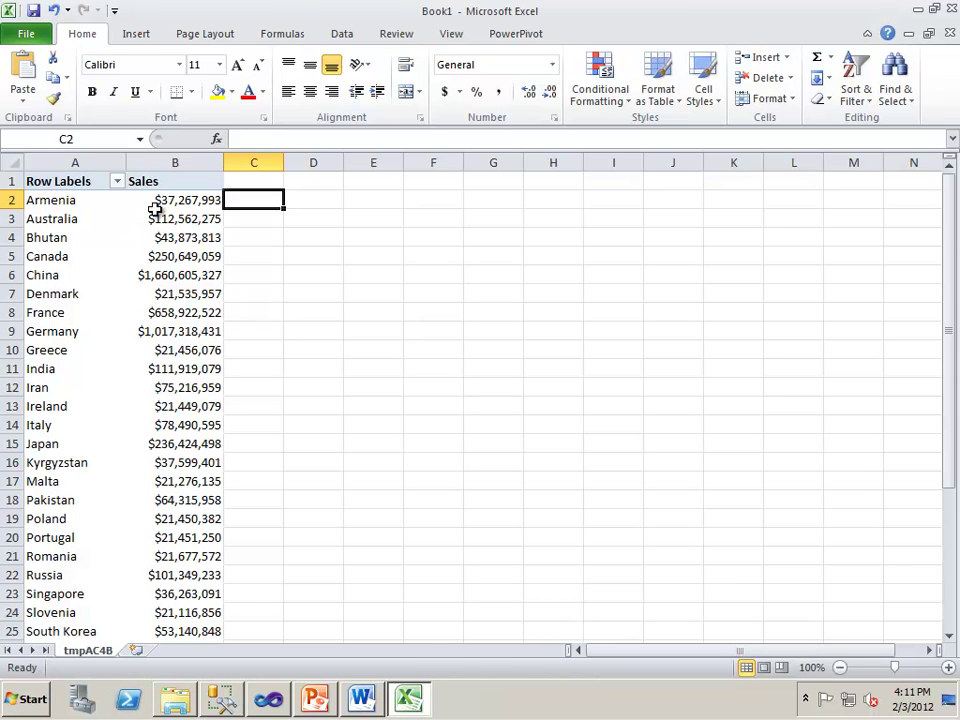
# Inspect the Sales values for Armenia, Australia and the Grand Total.
pyautogui.click(155, 204)
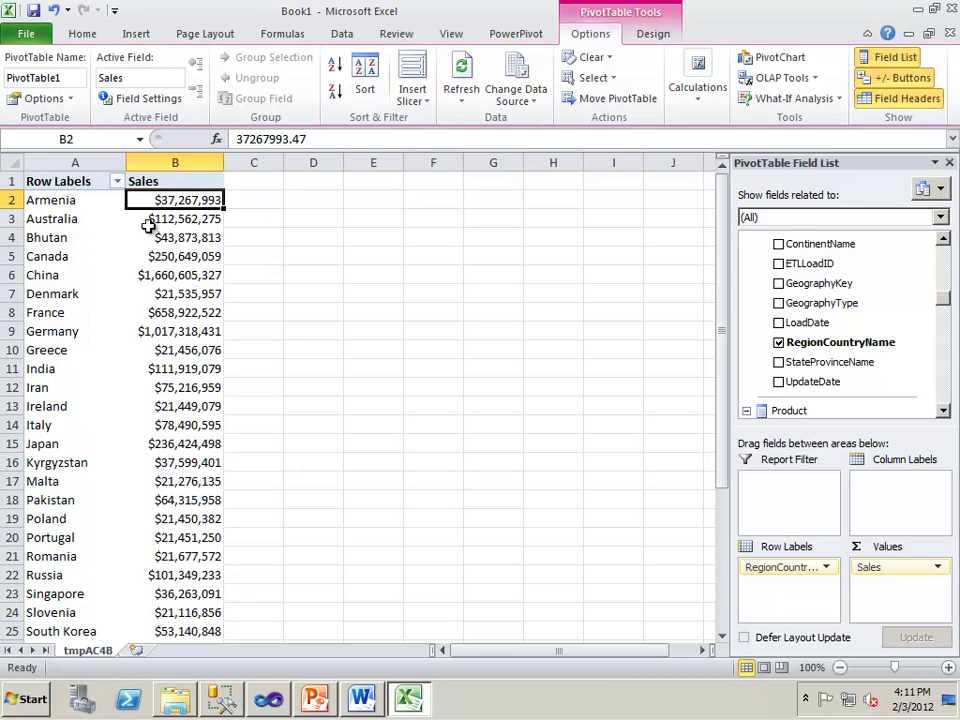
pyautogui.click(152, 219)
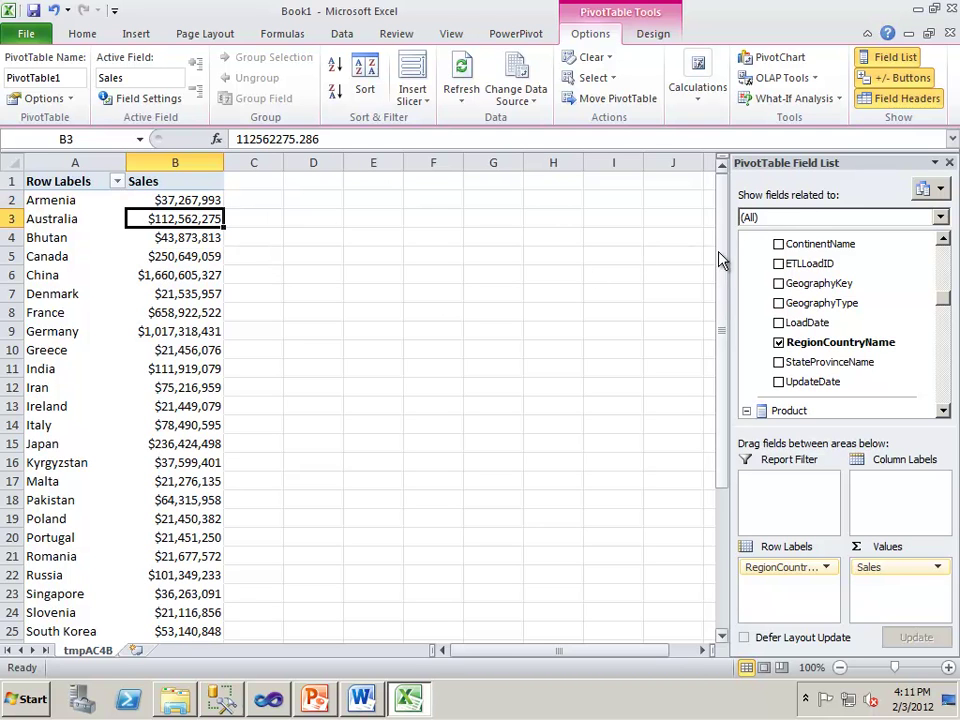
pyautogui.moveTo(722, 260); pyautogui.dragTo(653, 484)
pyautogui.click(185, 630)
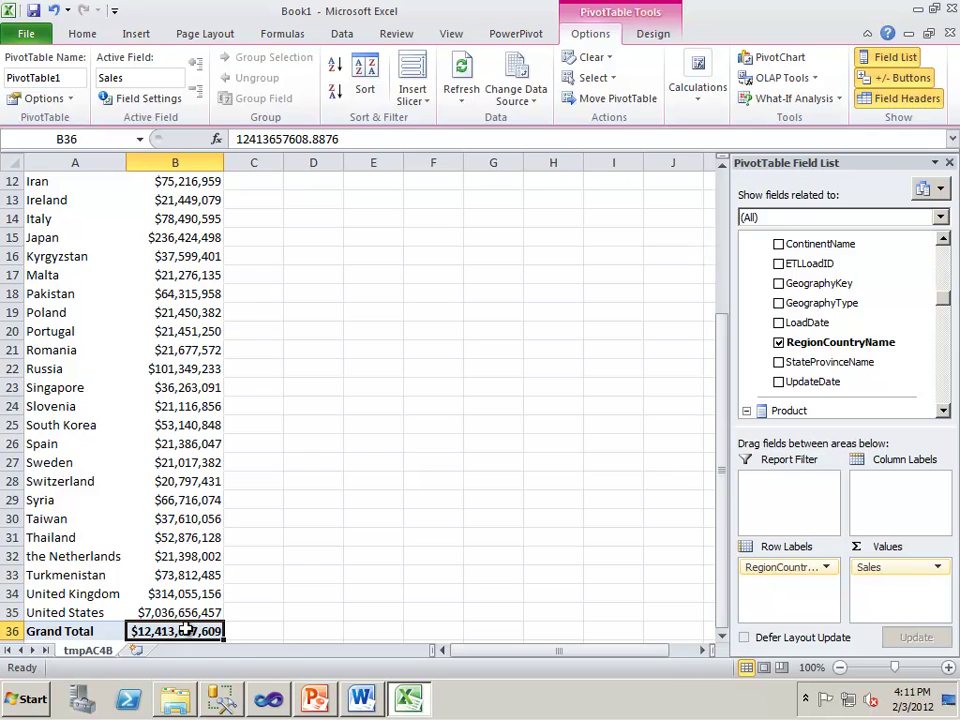
pyautogui.moveTo(722, 446); pyautogui.dragTo(677, 225)
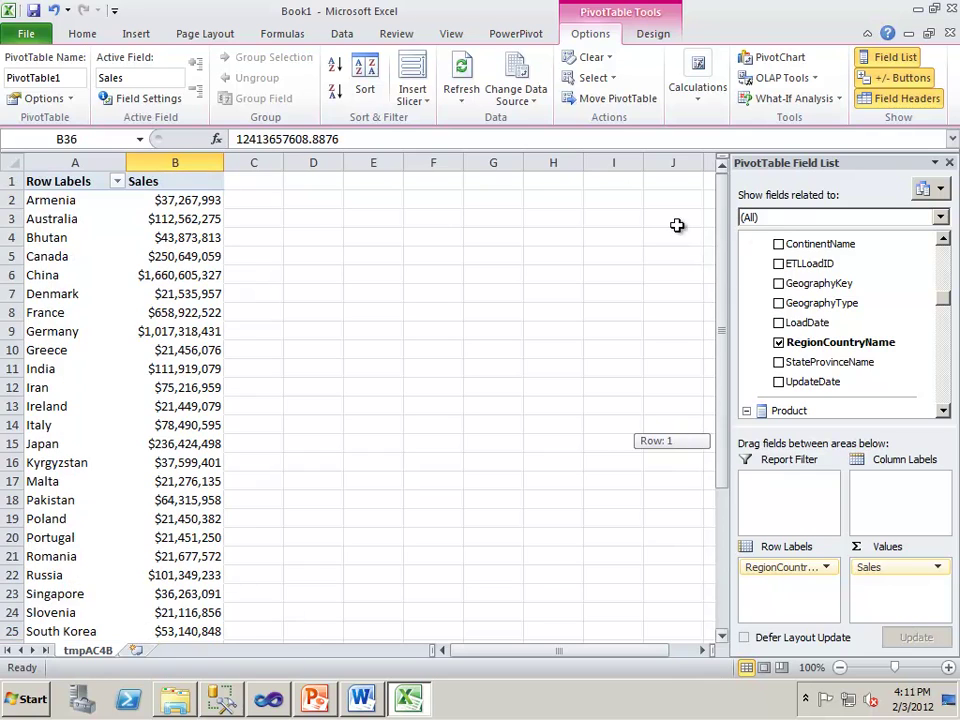
# Start a division formula in C2 from Armenia's Sales, then cancel it.
pyautogui.click(270, 200)
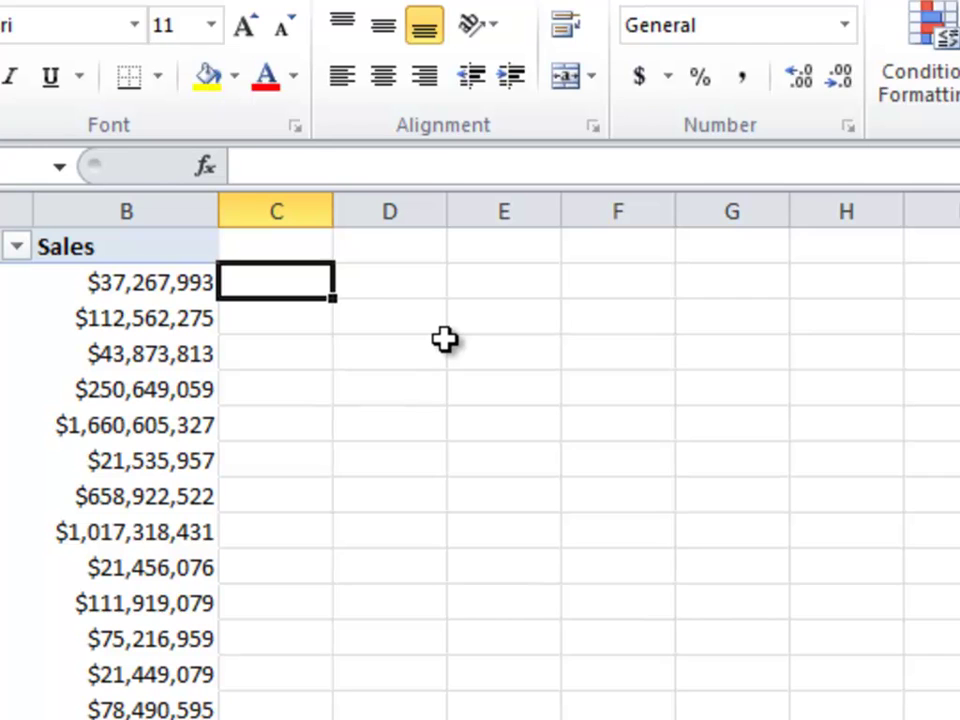
pyautogui.write('=')
pyautogui.press('Left')
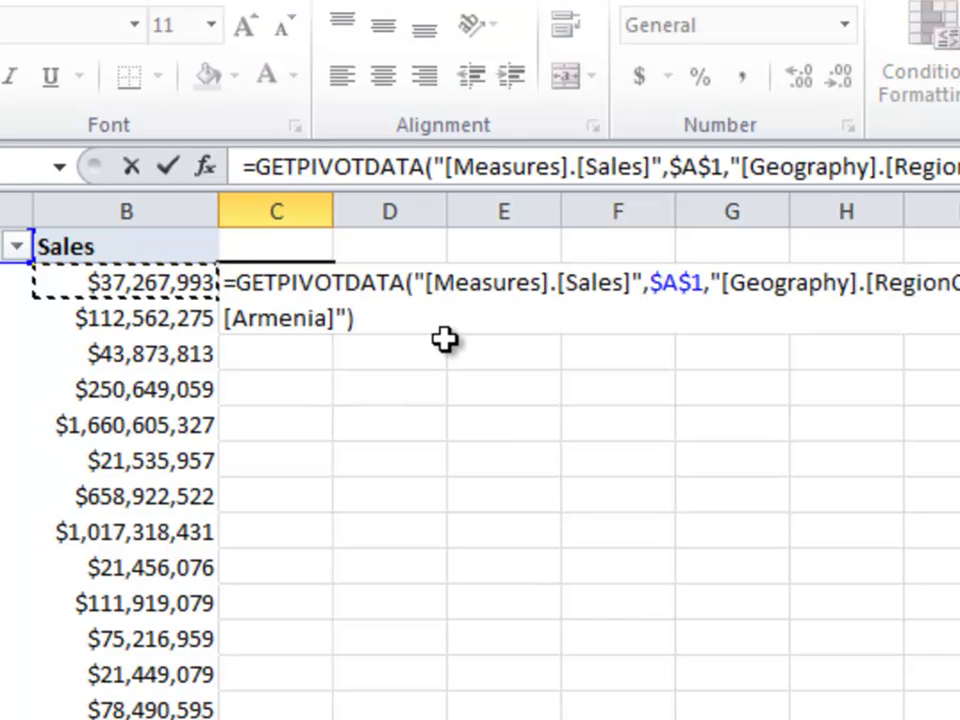
pyautogui.write('/')
pyautogui.scroll(-3, 471, 354)
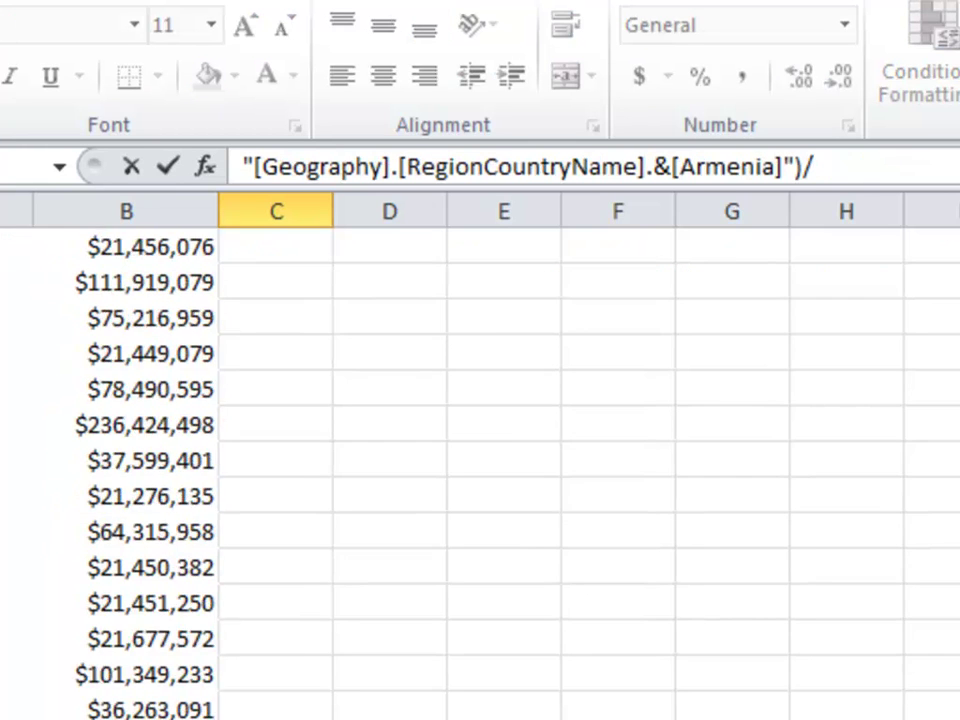
pyautogui.scroll(3, 700, 400)
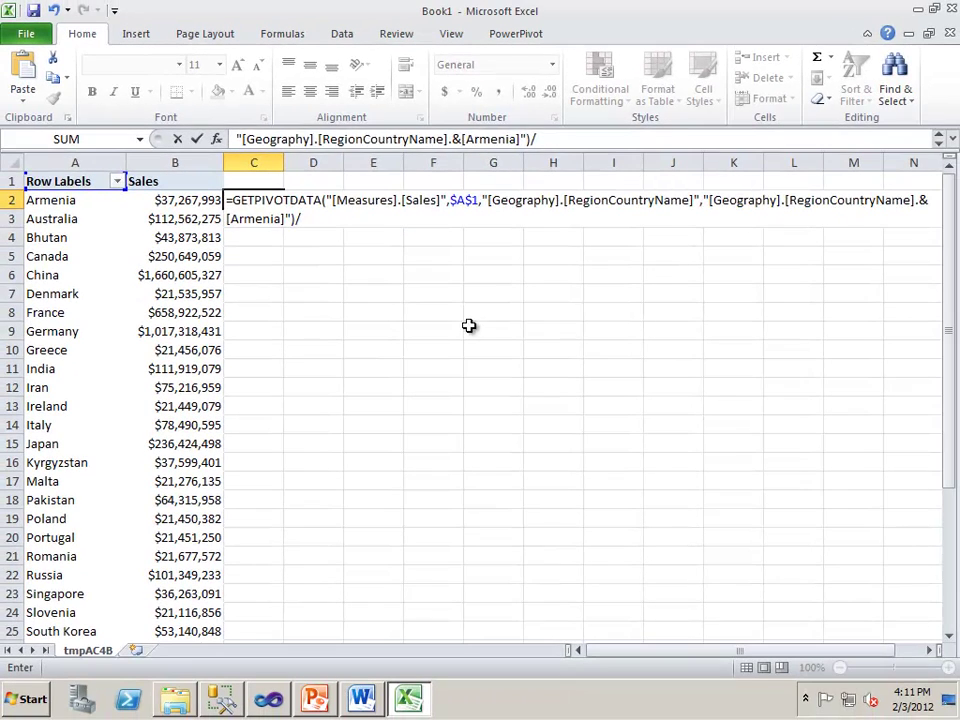
pyautogui.press('Escape')
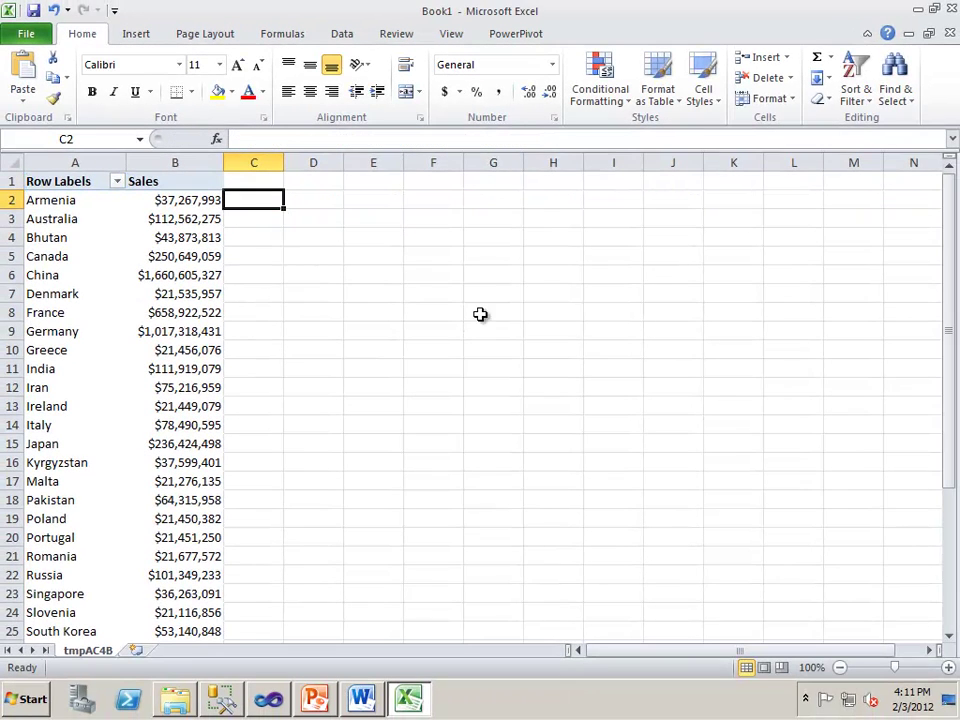
# Reselect Armenia's Sales value and switch to the Visual Studio tabular model.
pyautogui.click(392, 280)
pyautogui.click(204, 203)
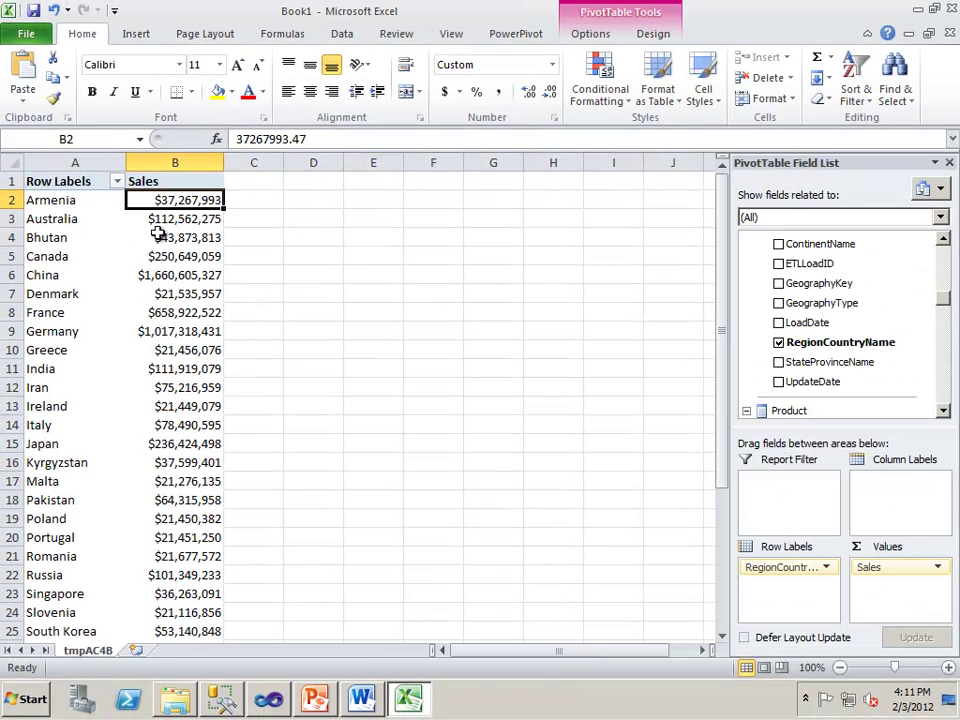
pyautogui.moveTo(158, 233)
pyautogui.click(268, 702)
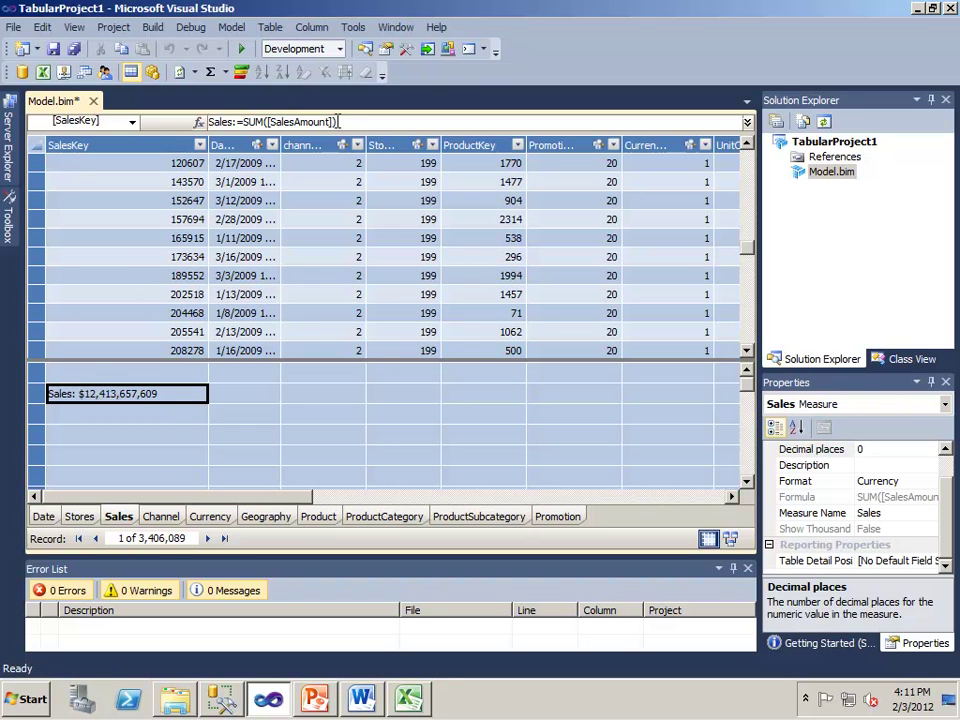
# Return to the Excel PivotTable and check the India, Iran and Ireland rows.
pyautogui.click(408, 698)
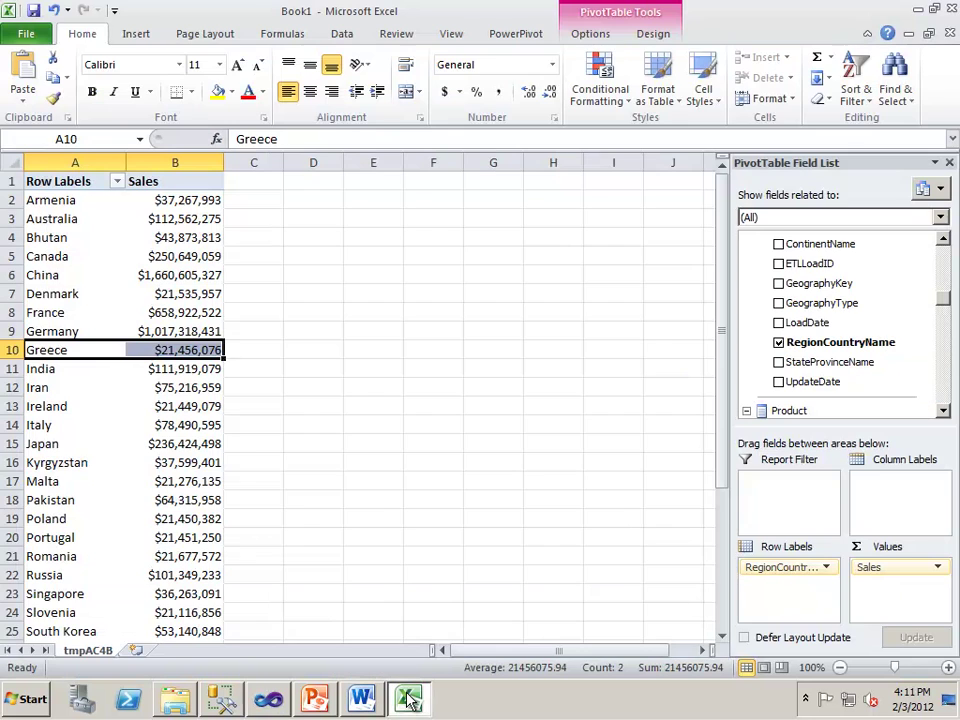
pyautogui.click(36, 369)
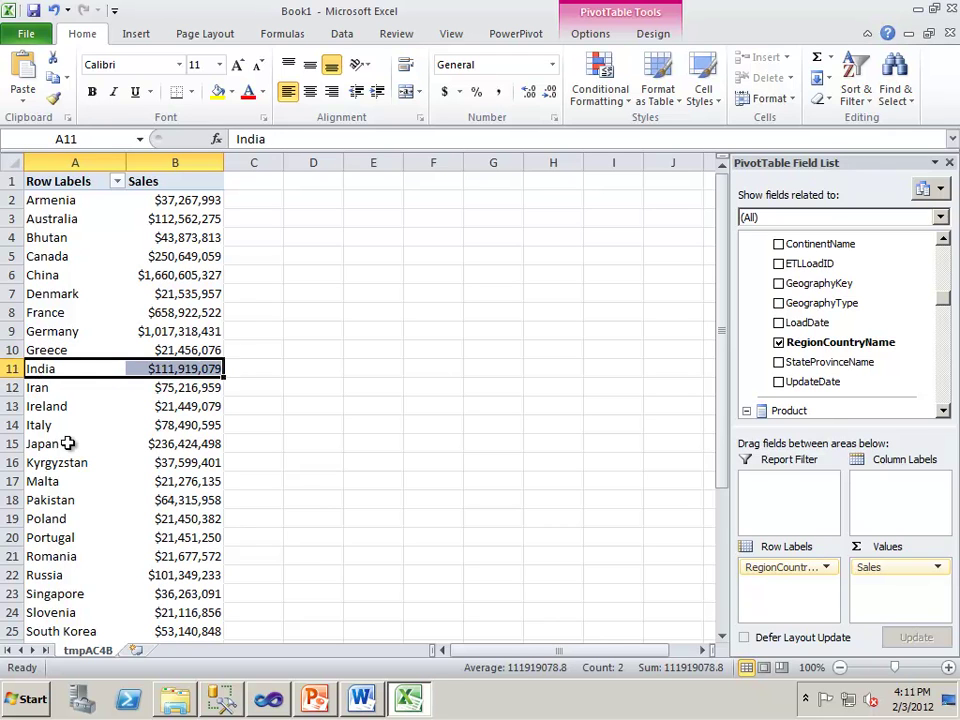
pyautogui.click(36, 388)
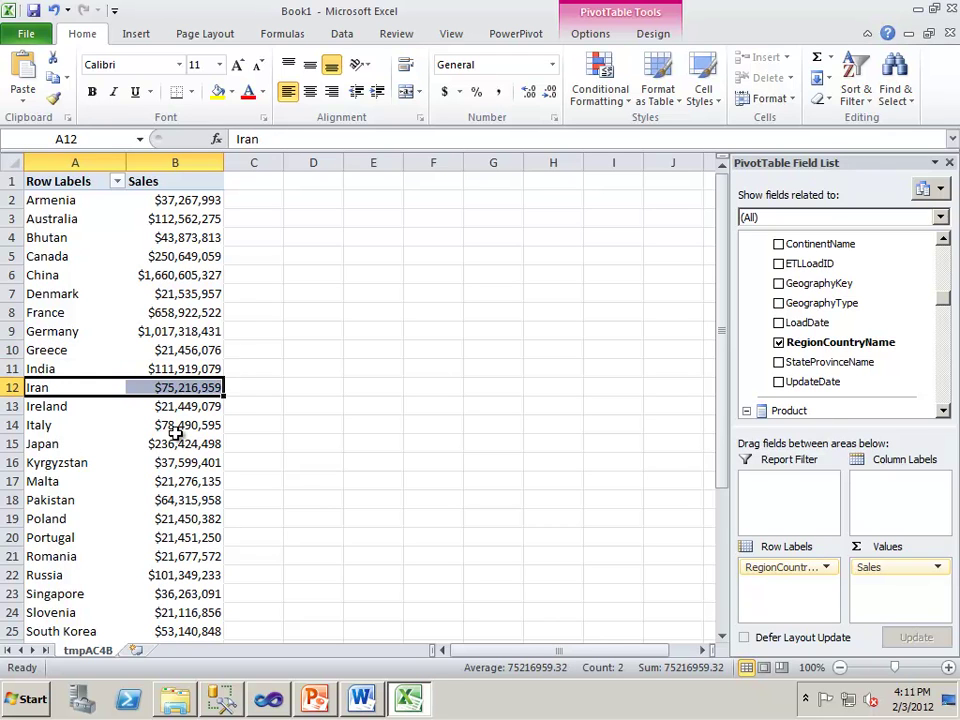
pyautogui.click(69, 408)
pyautogui.click(140, 407)
# Check Japan's and Poland's Sales values, selecting the whole Japan row.
pyautogui.click(165, 443)
pyautogui.click(150, 519)
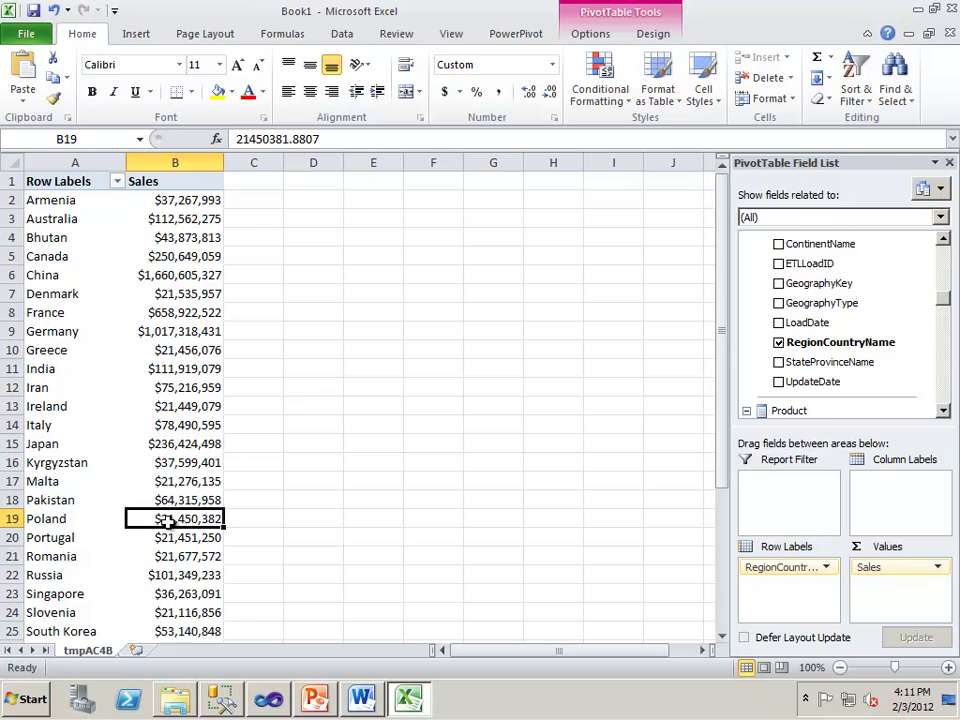
pyautogui.click(140, 443)
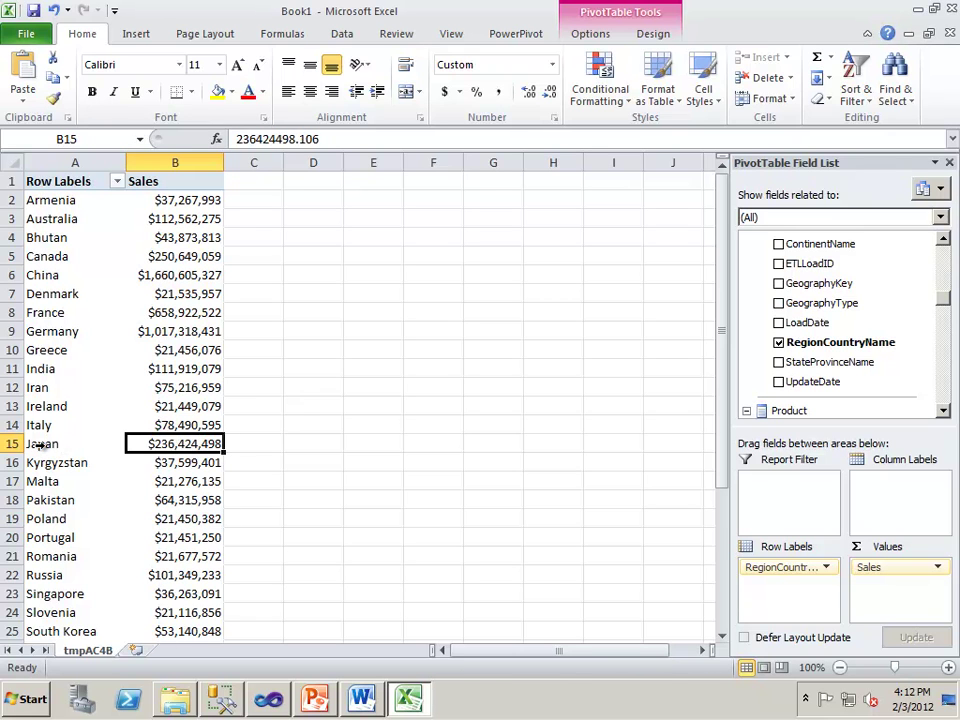
pyautogui.moveTo(77, 445); pyautogui.dragTo(135, 445)
pyautogui.moveTo(181, 456)
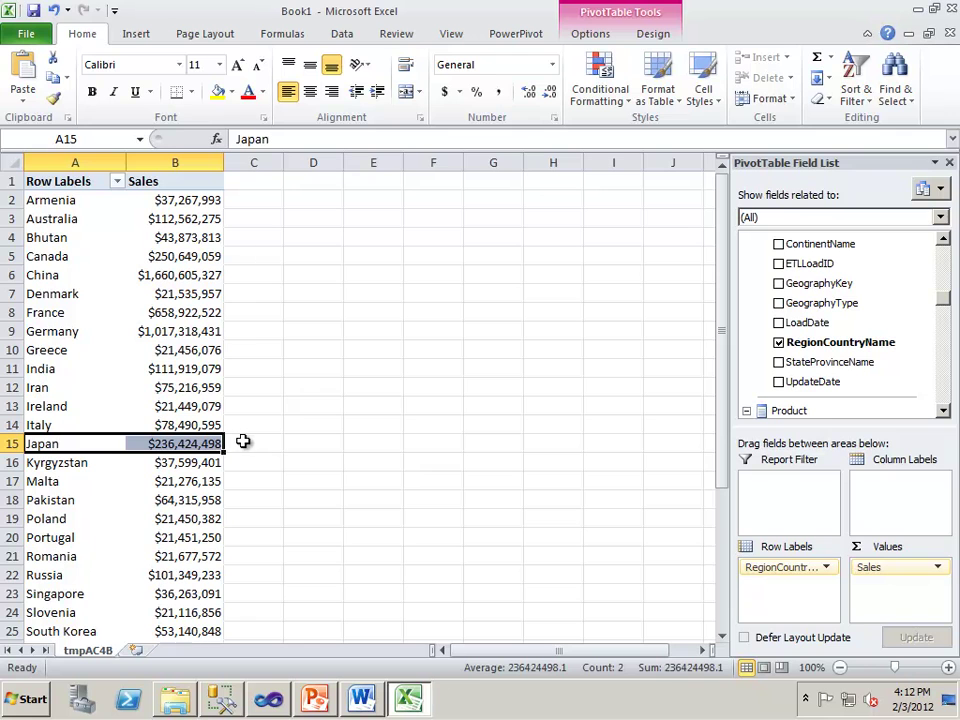
pyautogui.click(222, 700)
# Start a [Global Sales] measure with CALCULATE(SUM in the cell below Sales.
pyautogui.click(272, 702)
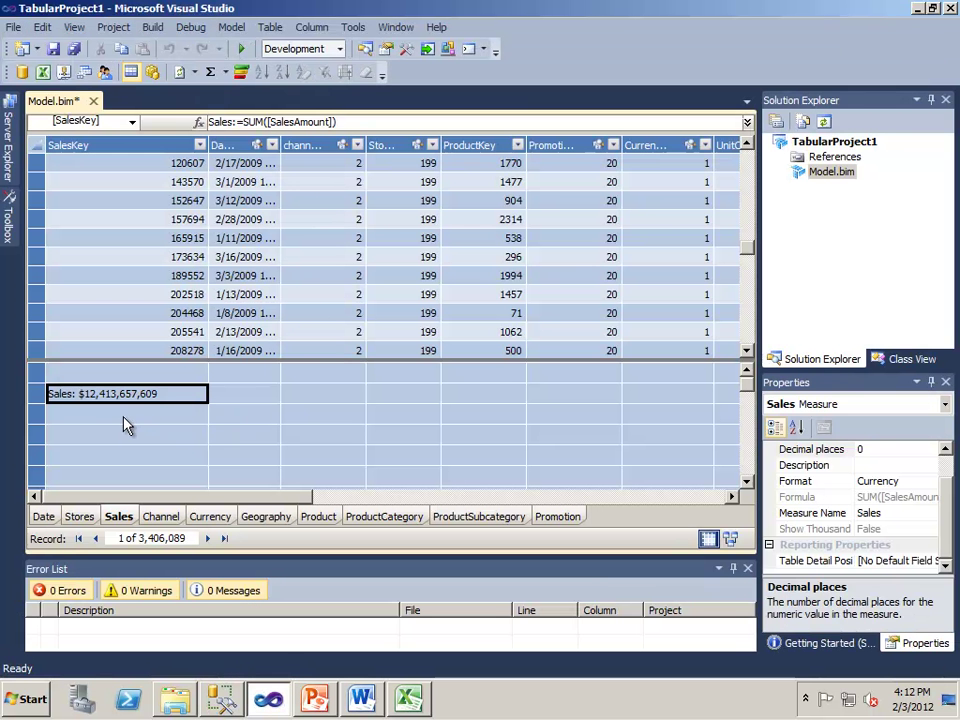
pyautogui.click(123, 420)
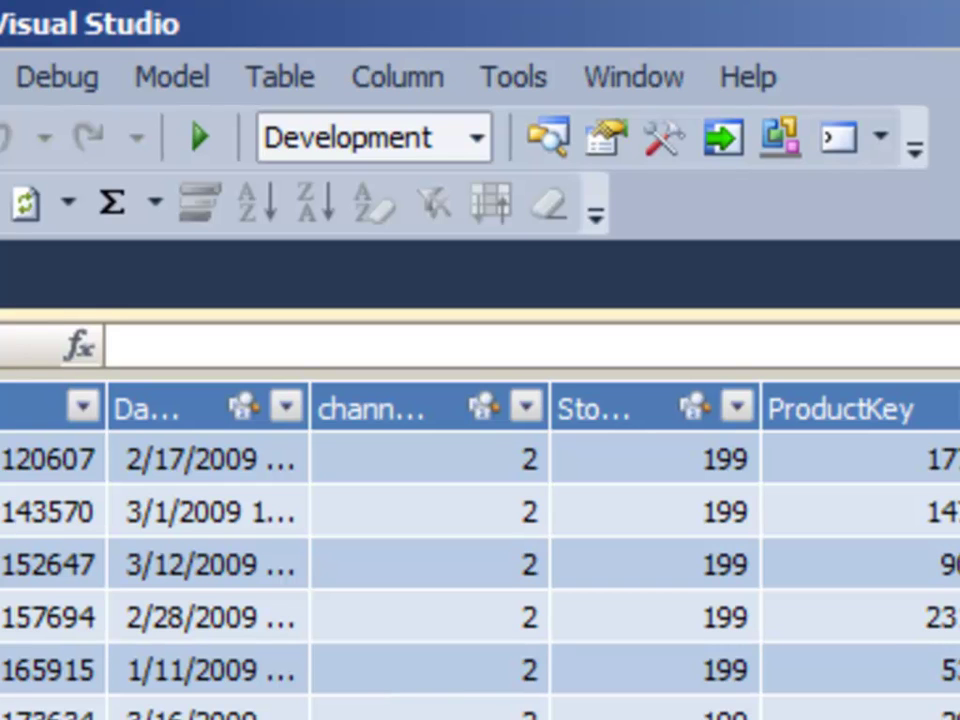
pyautogui.write('[Global S')
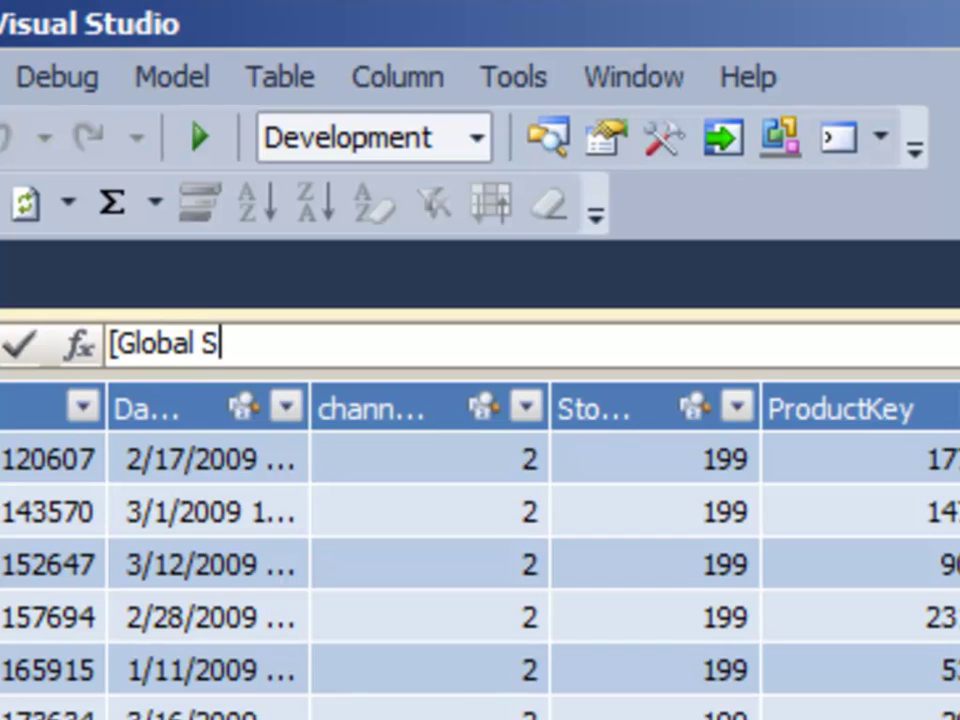
pyautogui.write('ales]:')
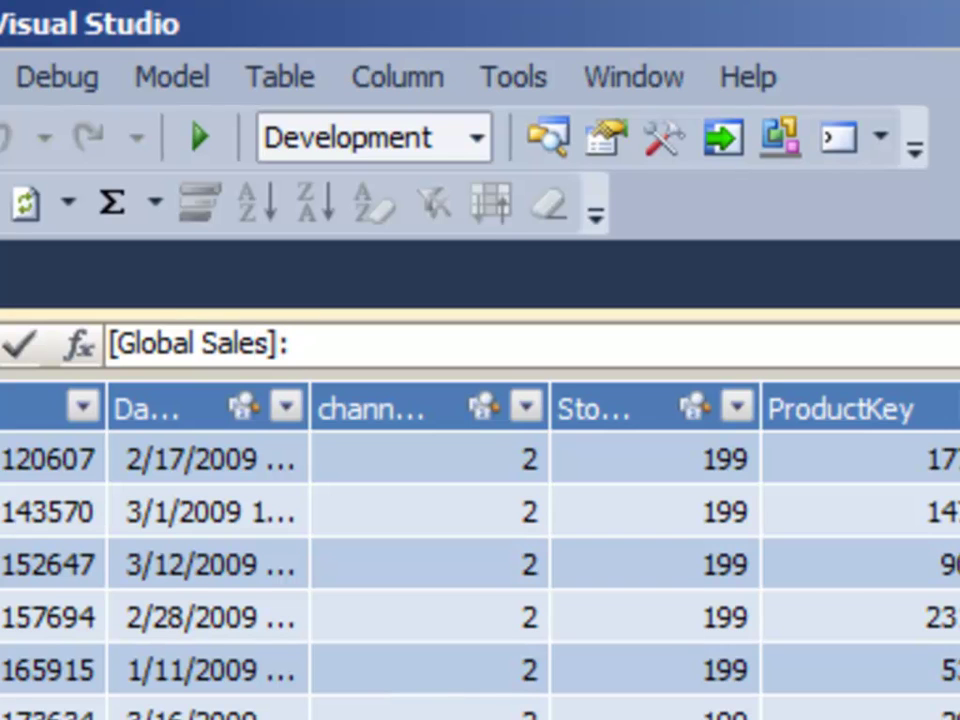
pyautogui.write('=CA')
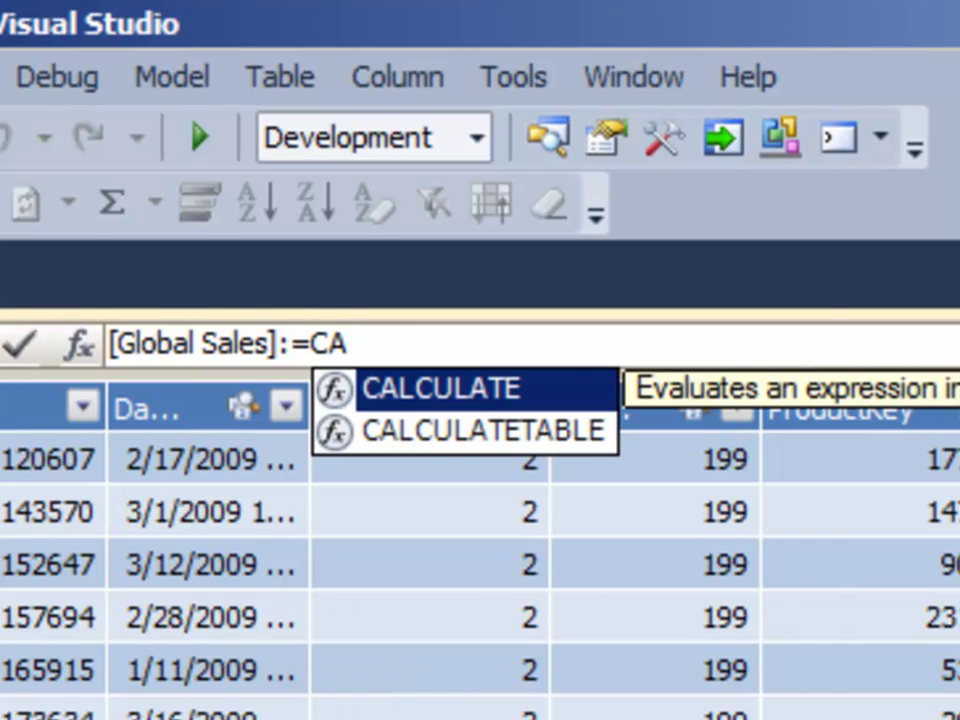
pyautogui.press('Tab')
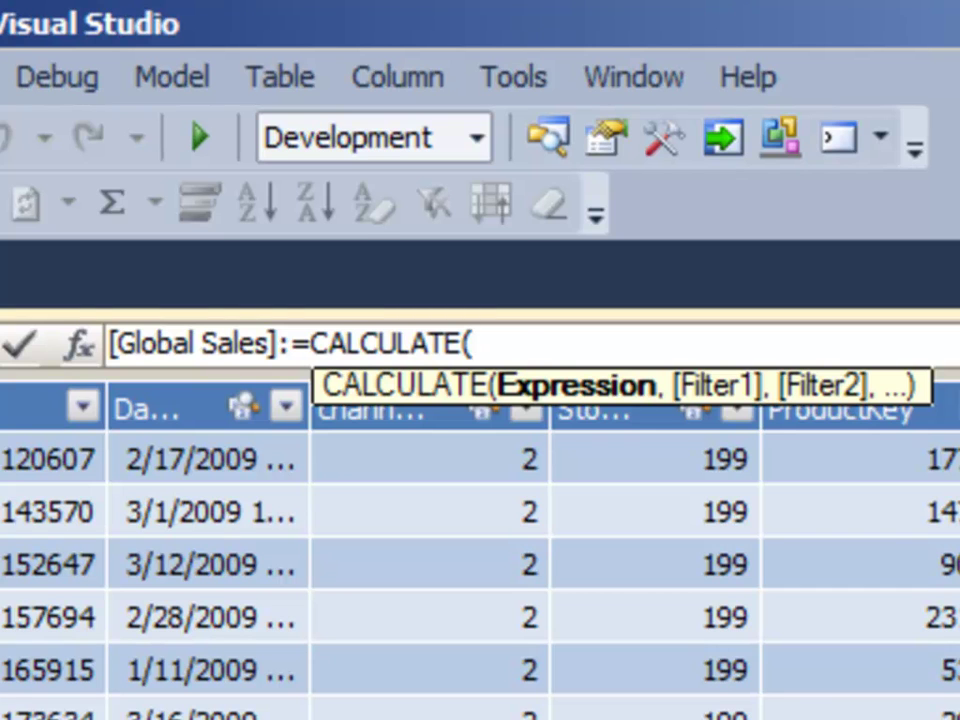
pyautogui.write('SUM')
pyautogui.press('Tab')
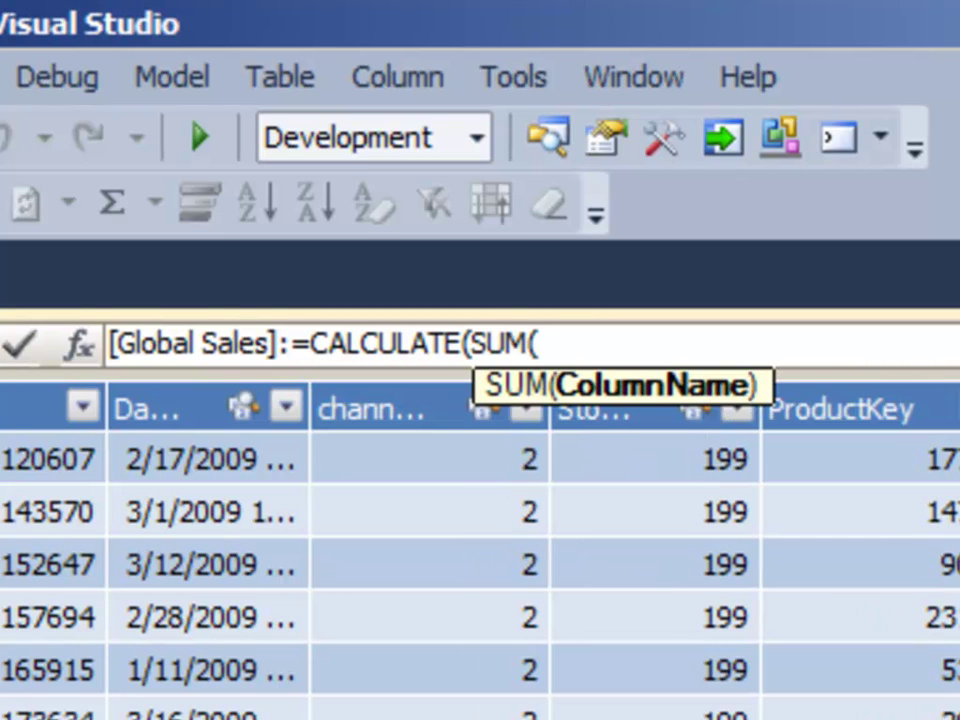
# Complete the formula as CALCULATE(SUM([SalesAmount]),ALL('Geography')).
pyautogui.write('[sal')
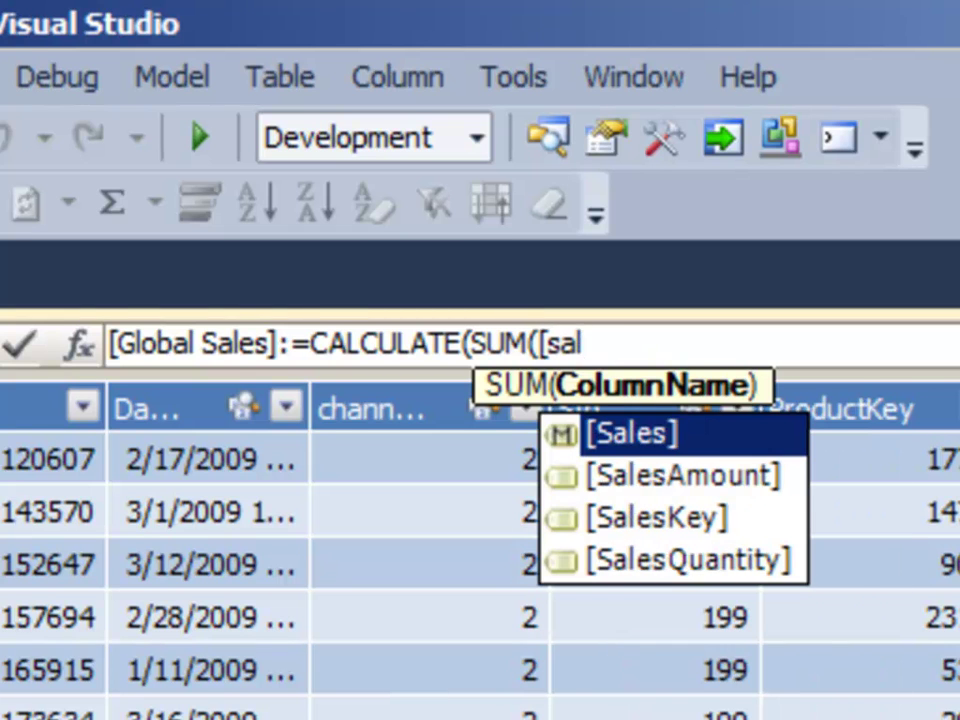
pyautogui.press('Down')
pyautogui.press('Tab')
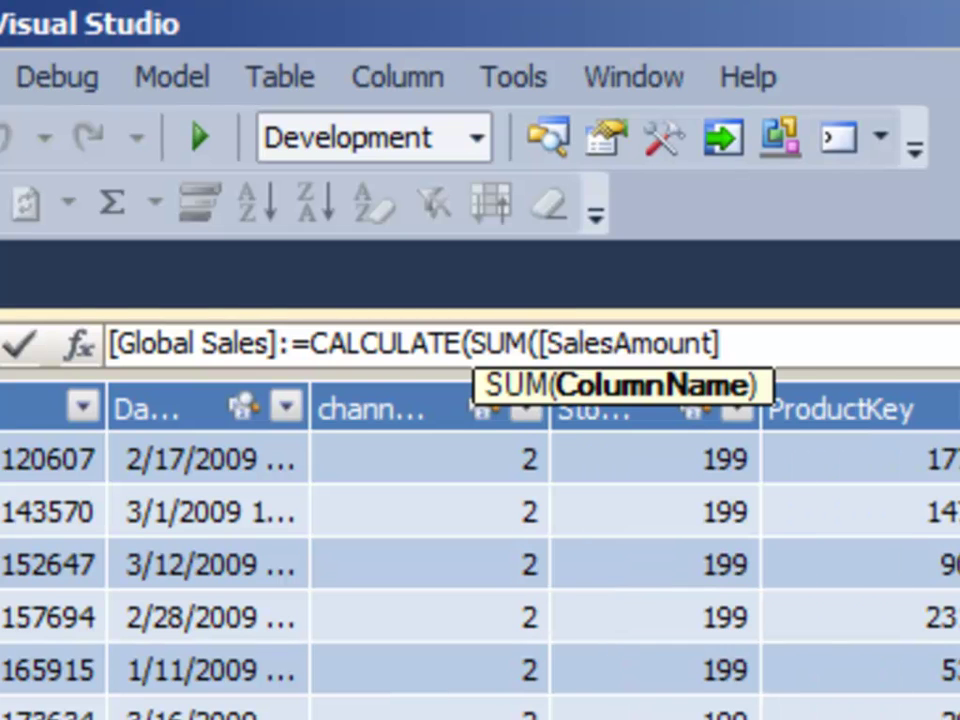
pyautogui.write(')')
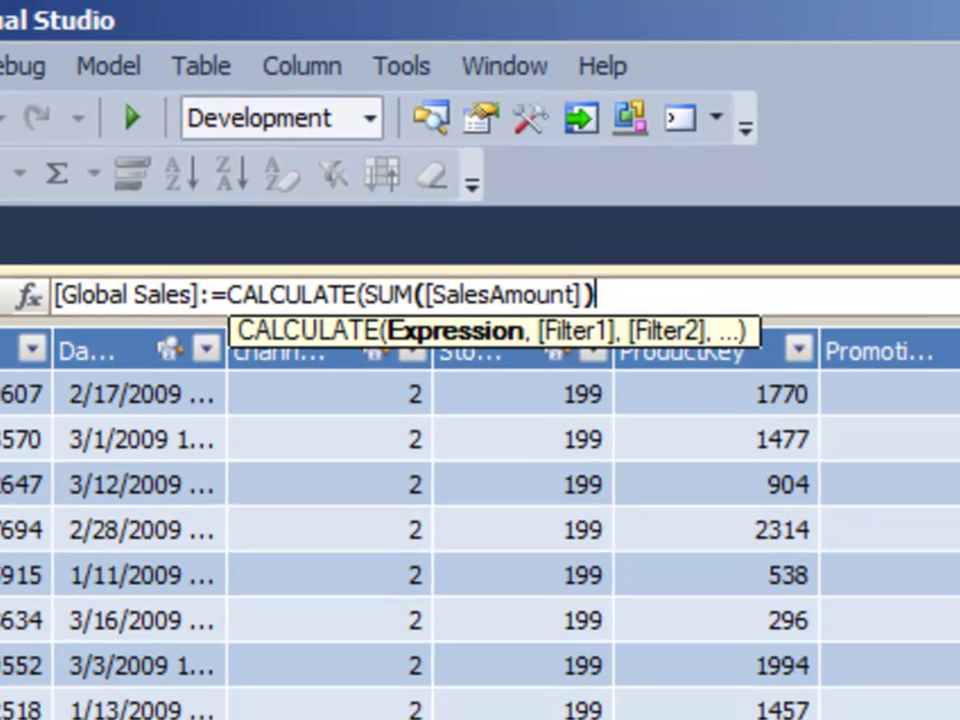
pyautogui.write(',ALL')
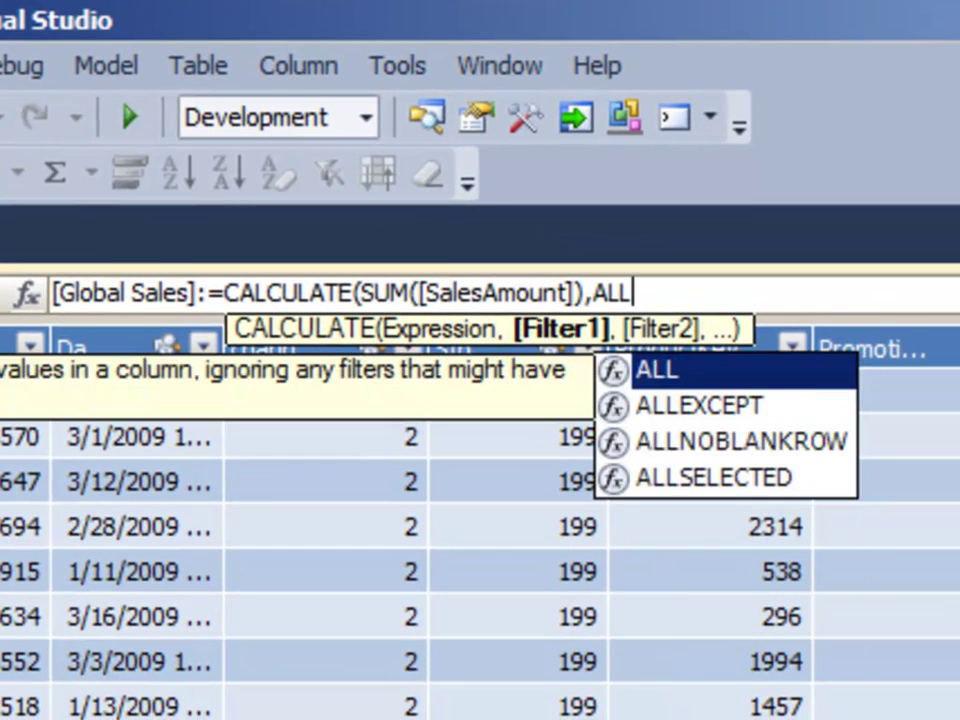
pyautogui.write("('")
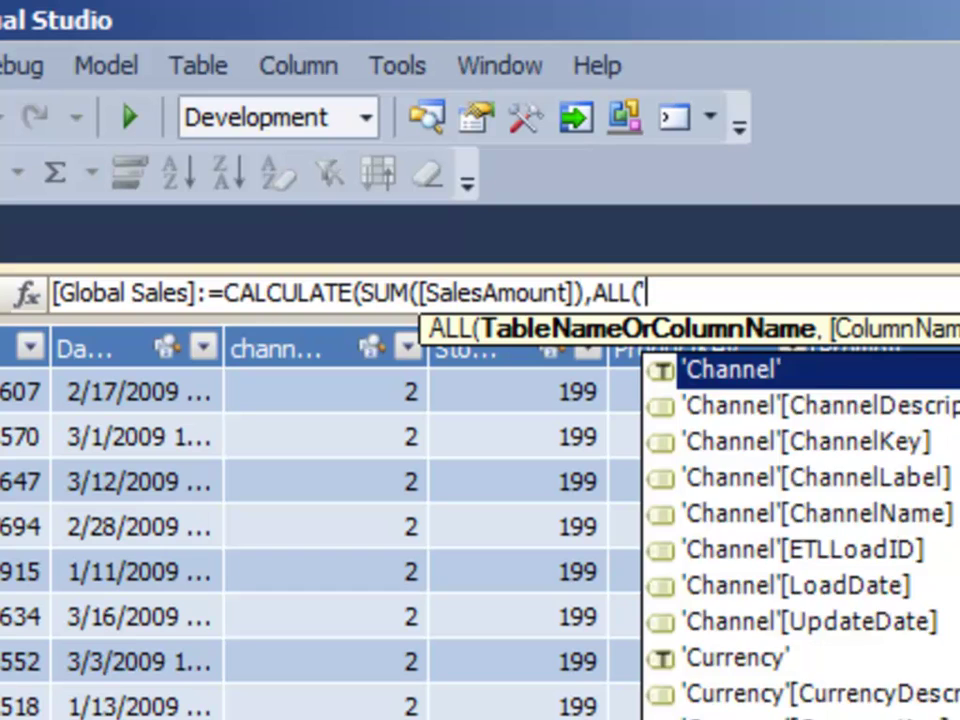
pyautogui.write('Geo')
pyautogui.press('Tab')
pyautogui.write(')')
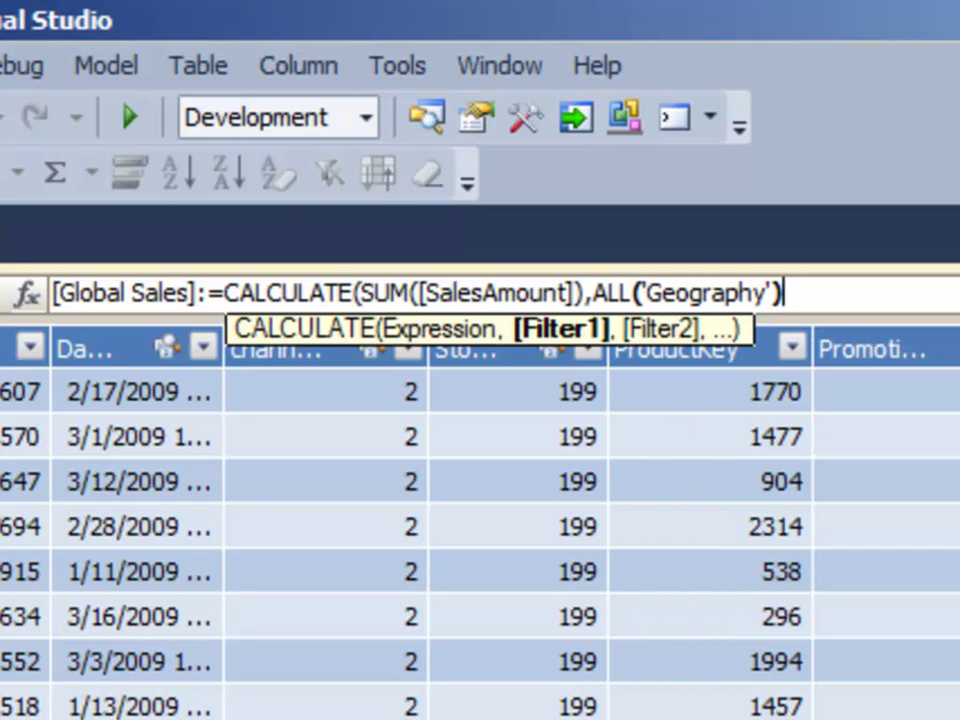
pyautogui.write(')')
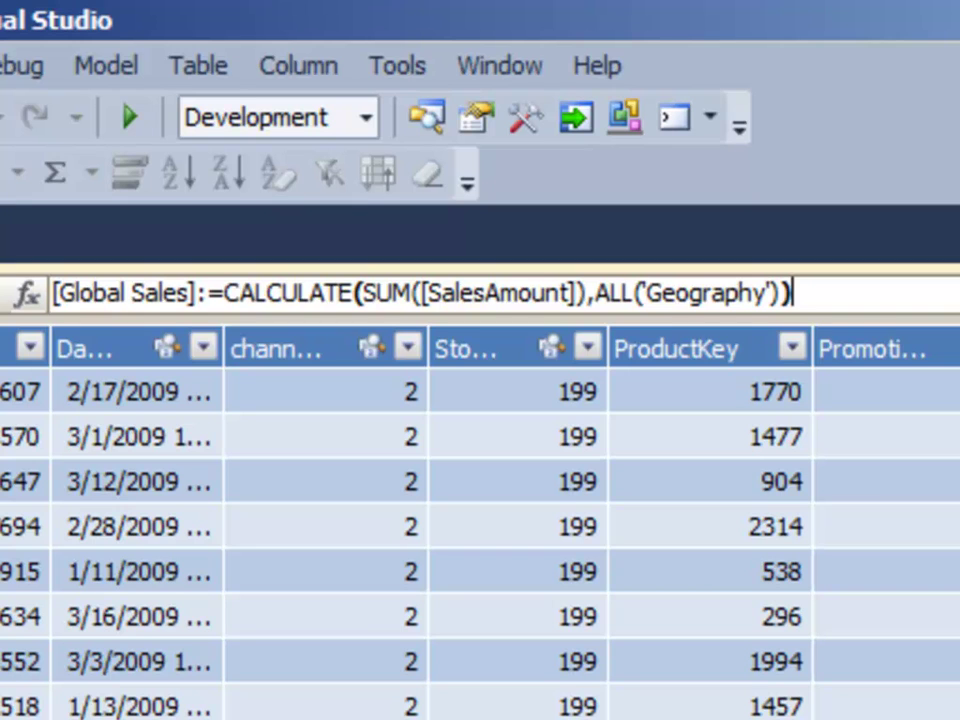
# Commit Global Sales and format it as Currency with 0 decimal places.
pyautogui.press('Return')
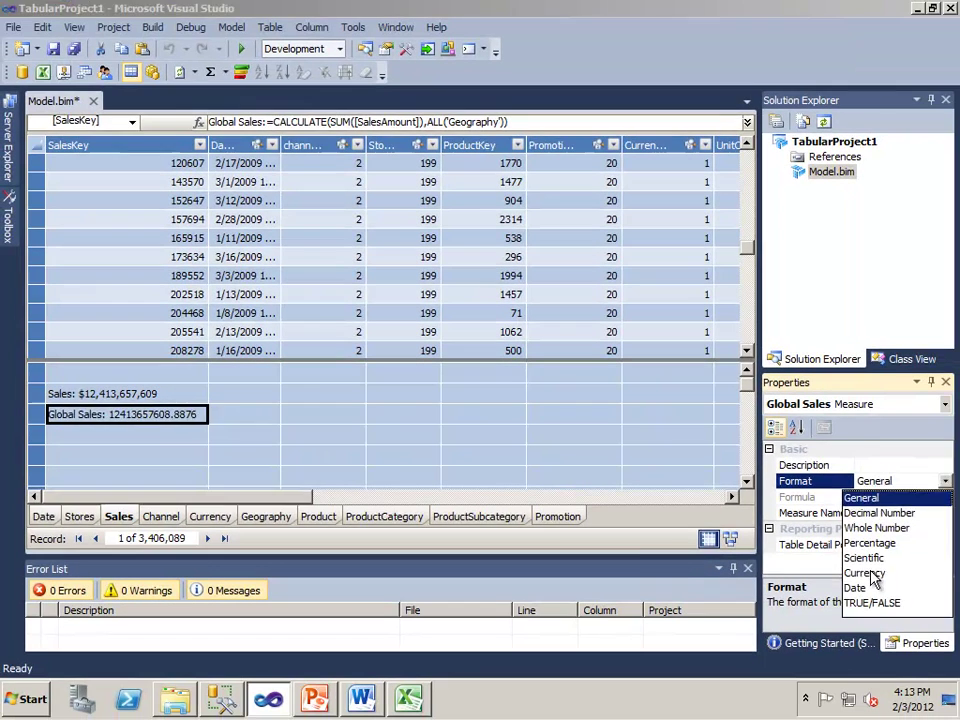
pyautogui.click(872, 572)
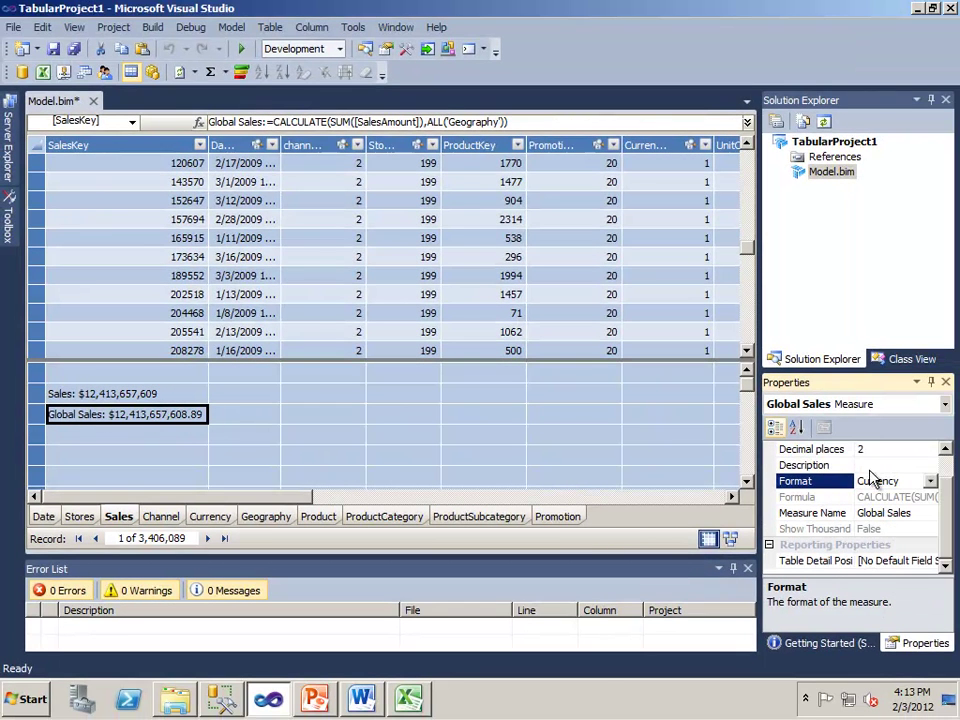
pyautogui.click(872, 450)
pyautogui.doubleClick(879, 451)
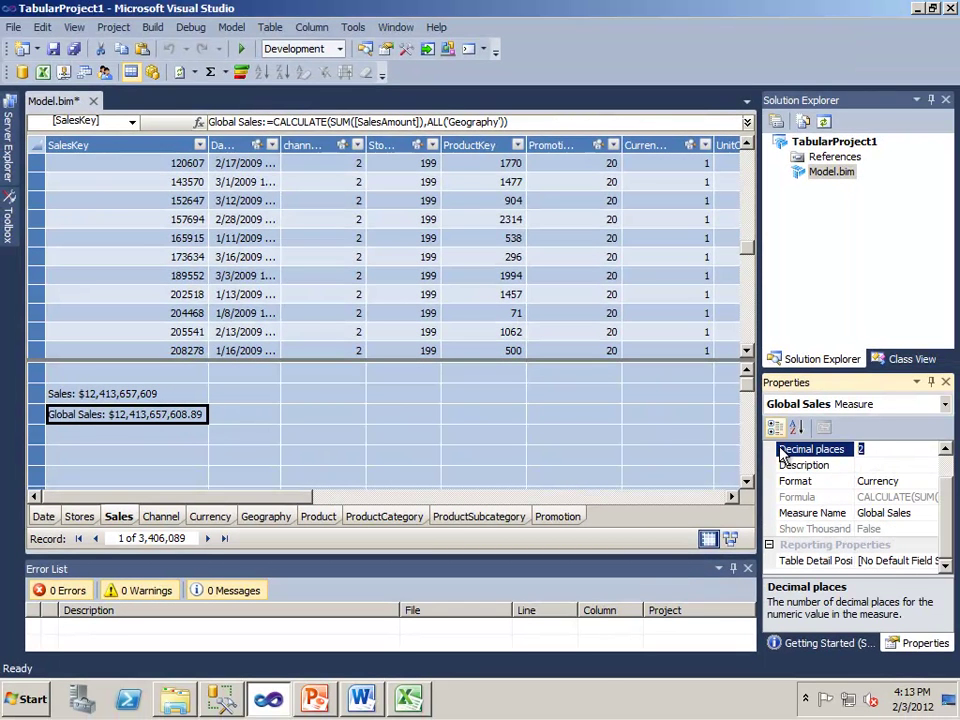
pyautogui.write('0')
pyautogui.press('Return')
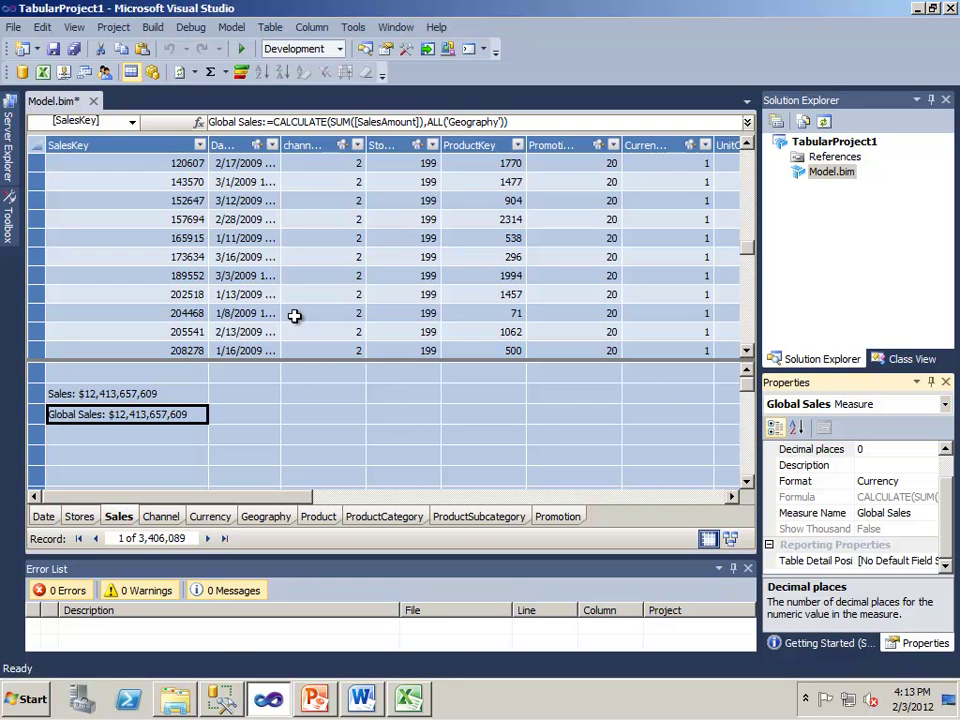
# Refresh the Excel PivotTable from the updated model.
pyautogui.click(408, 700)
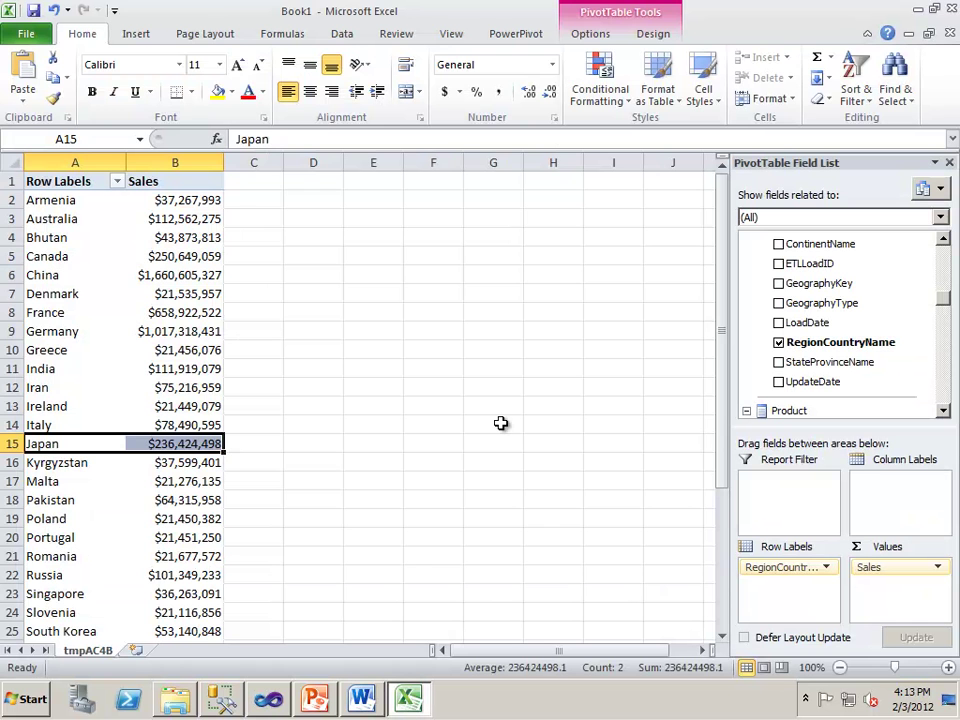
pyautogui.click(340, 33)
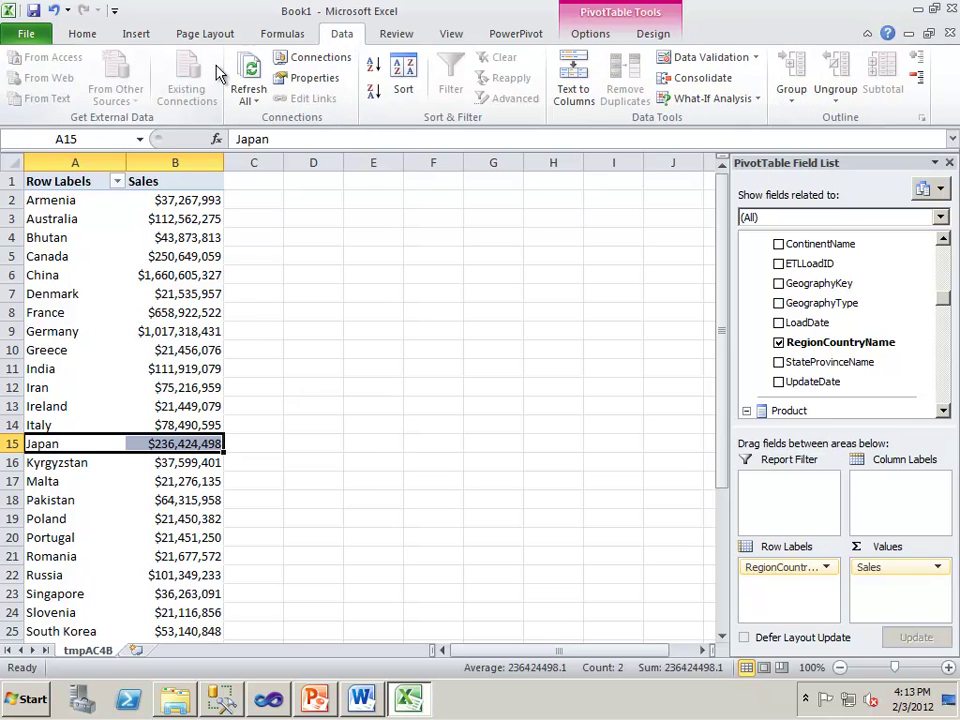
pyautogui.scroll(1, 905, 296)
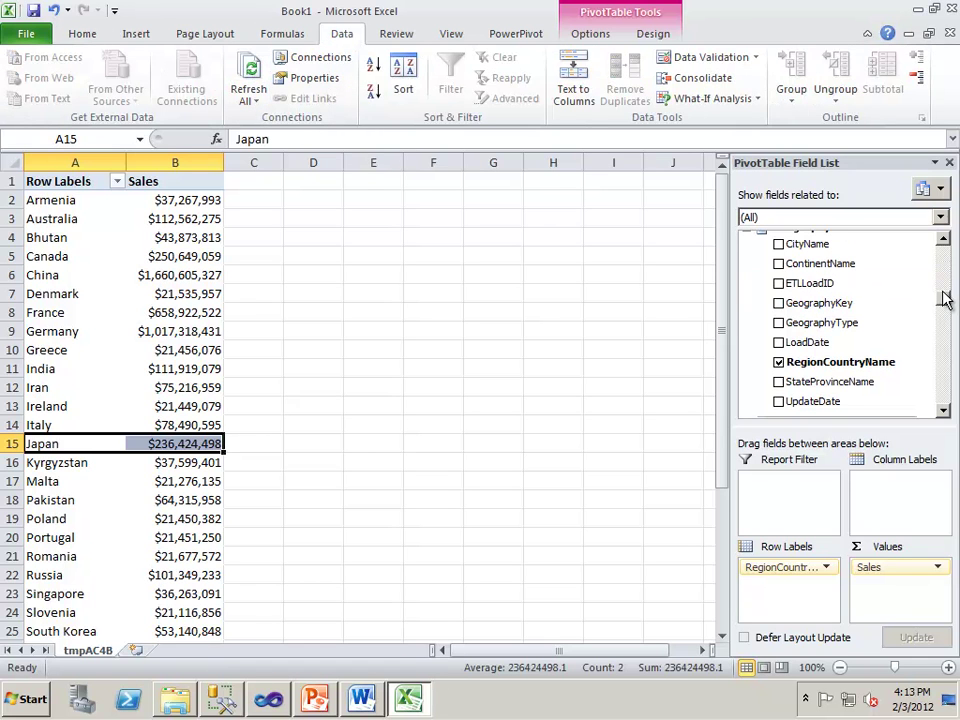
pyautogui.scroll(5, 943, 296)
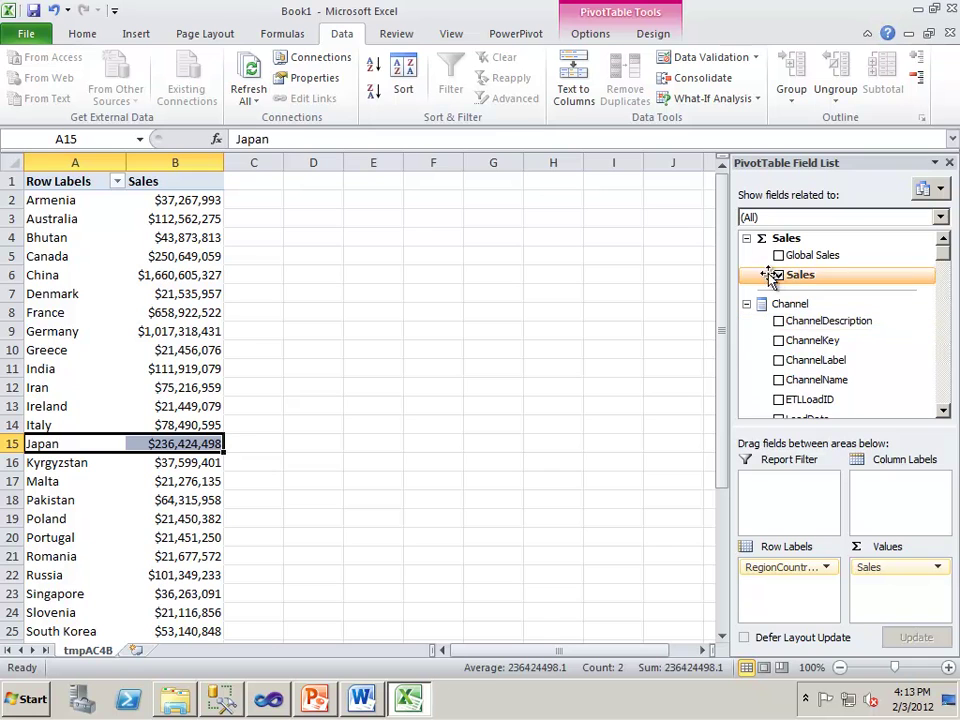
# Add Global Sales to the PivotTable values and check Italy's Global Sales value.
pyautogui.click(780, 257)
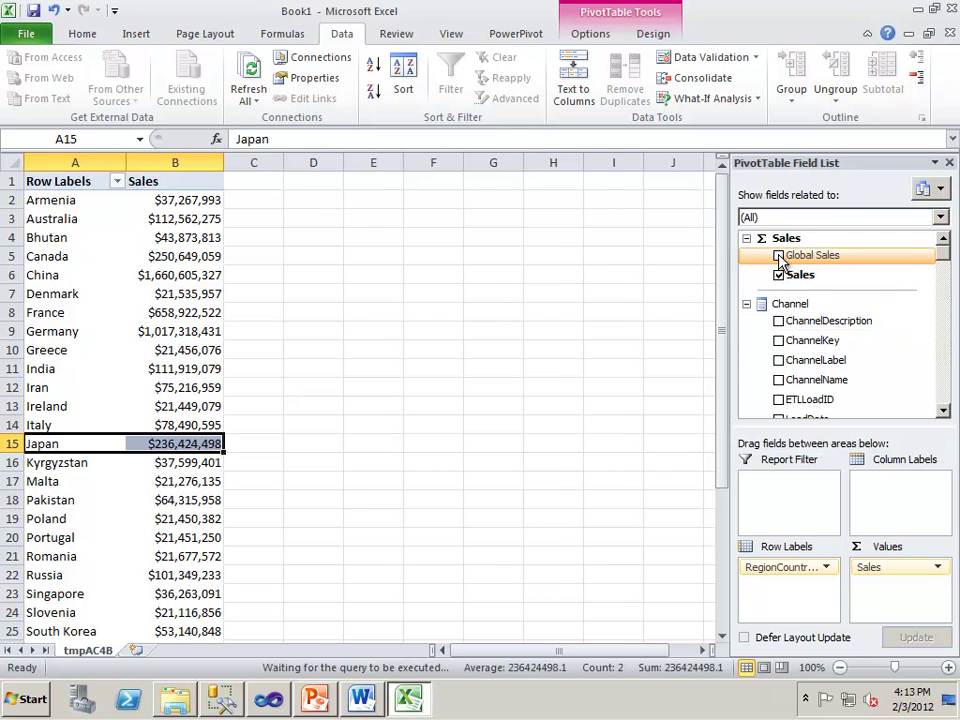
pyautogui.moveTo(275, 237); pyautogui.dragTo(290, 537)
pyautogui.moveTo(722, 231); pyautogui.dragTo(726, 350)
pyautogui.scroll(-1, 536, 529)
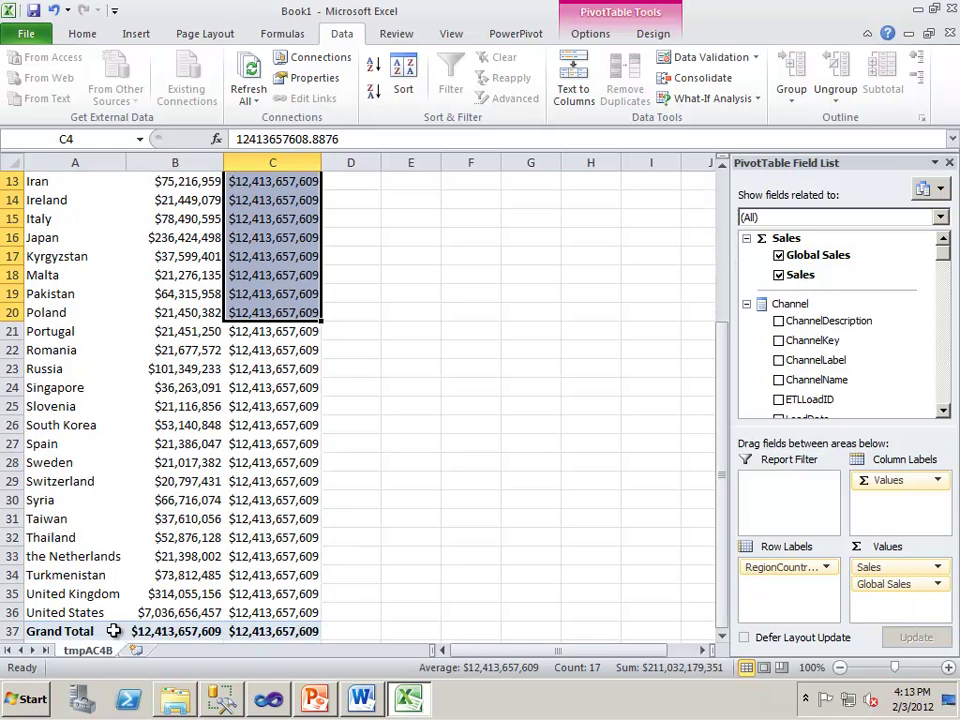
pyautogui.moveTo(726, 428); pyautogui.dragTo(724, 295)
pyautogui.click(246, 443)
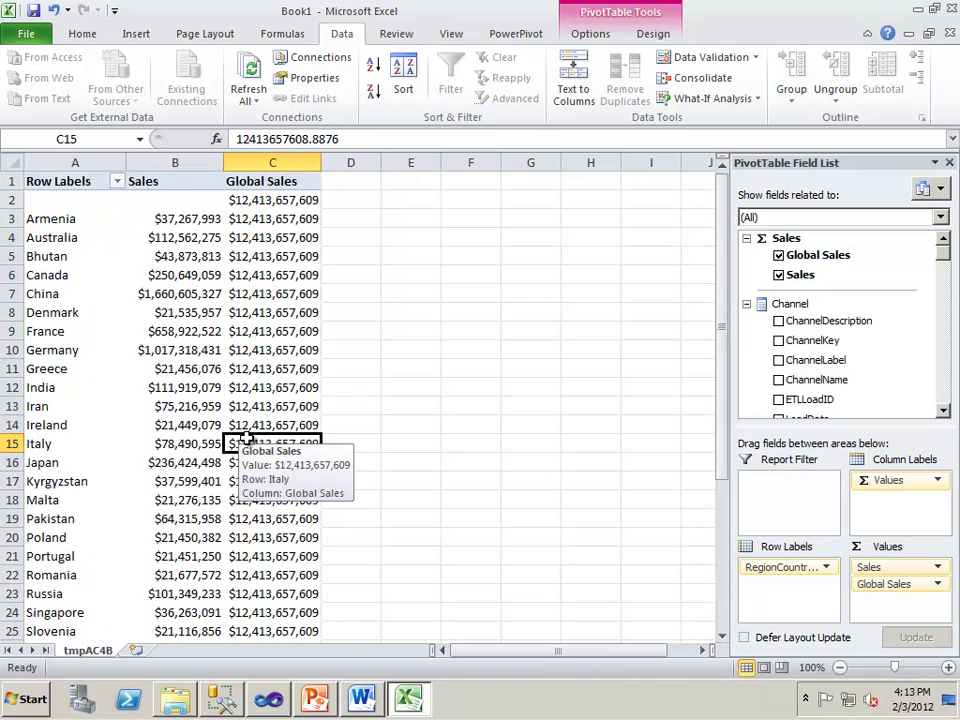
# Type [% of Global Sales]:=[Sales]/[Global Sales] into an empty measure cell.
pyautogui.hotkey('alt', 'Tab')
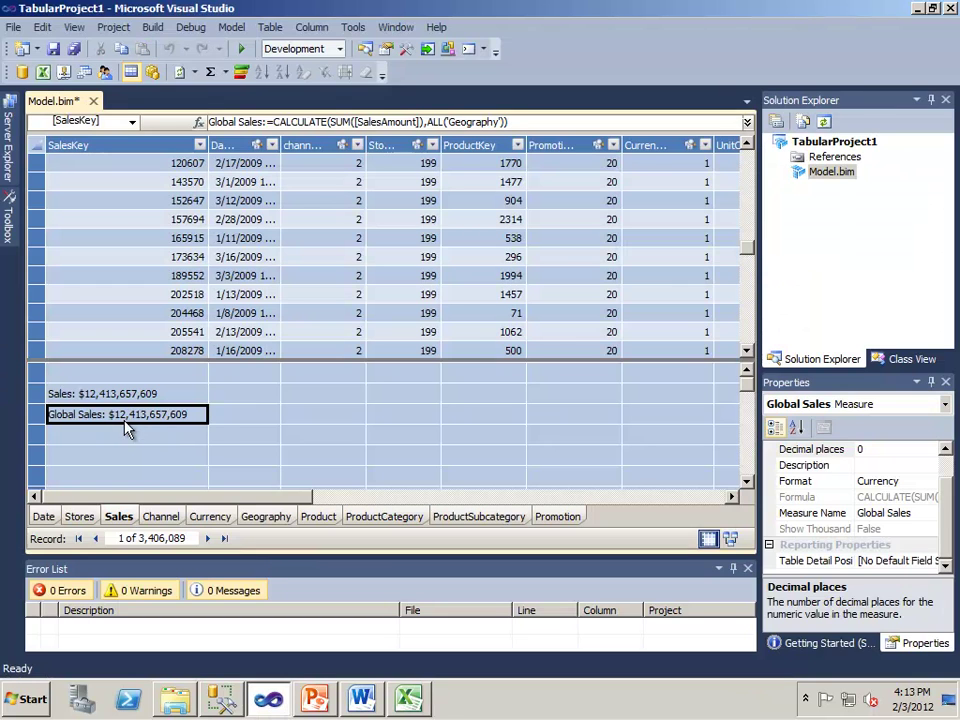
pyautogui.click(113, 446)
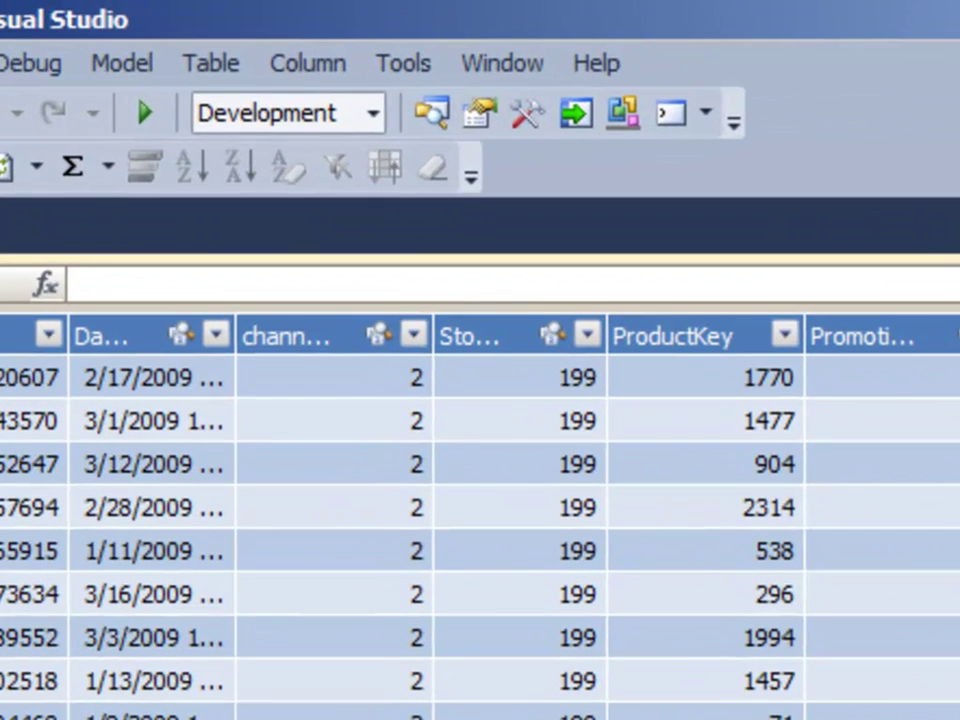
pyautogui.write('[% of ')
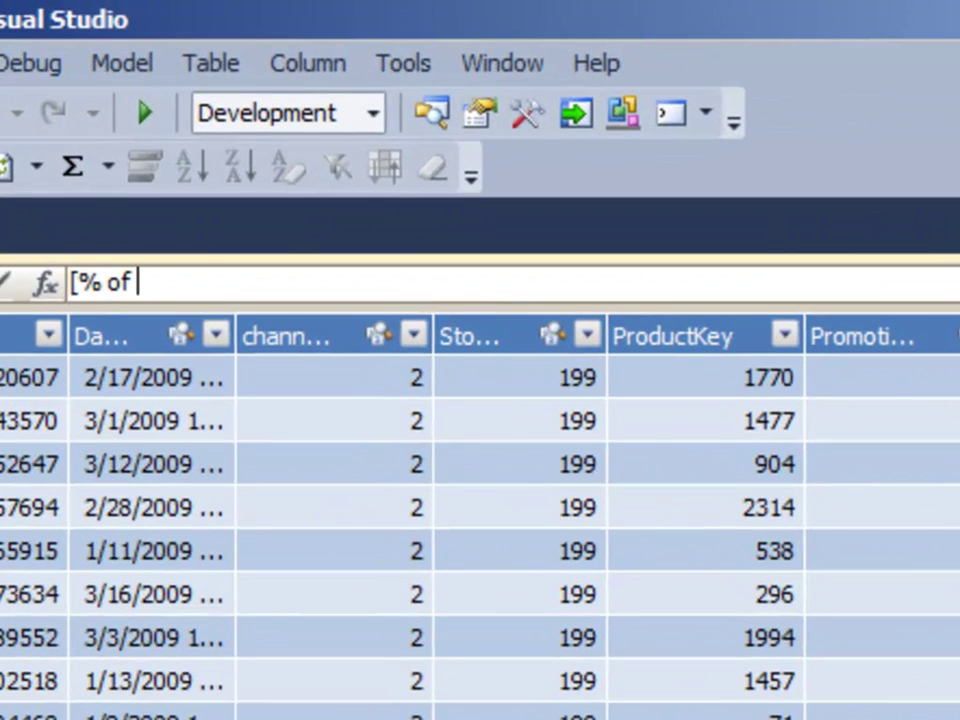
pyautogui.write('Global Sales]:')
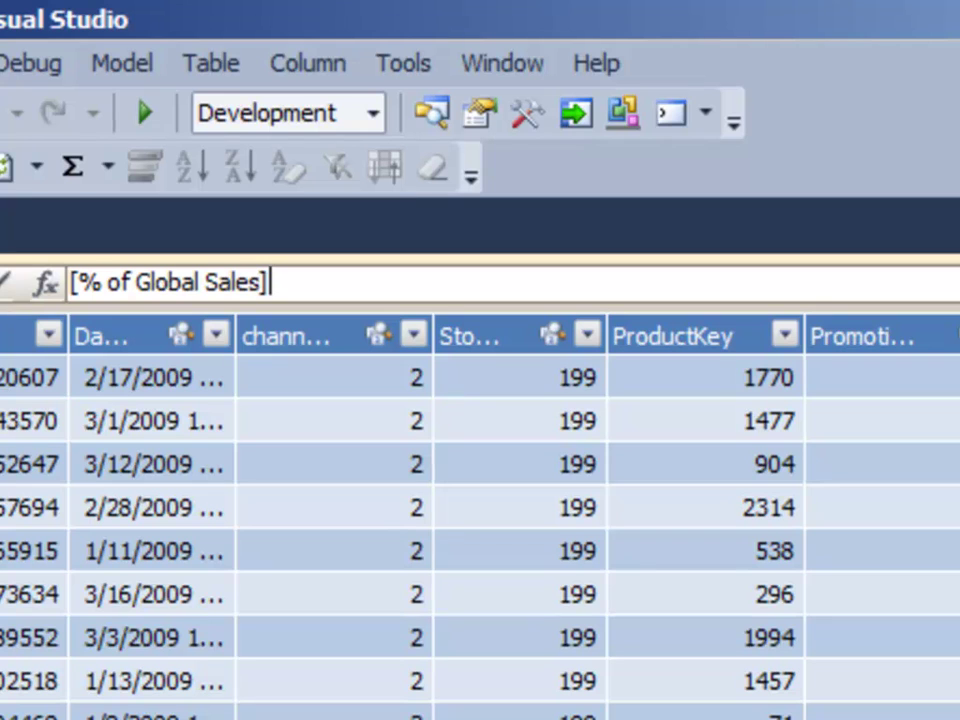
pyautogui.write('=[Sales]')
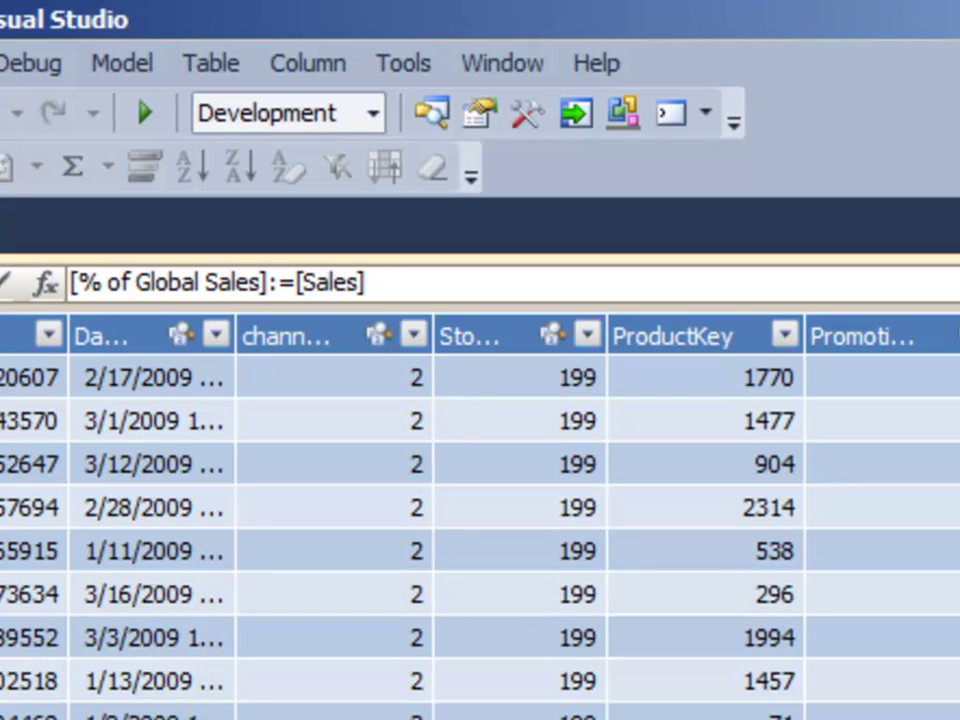
pyautogui.write('/[Global Sales]')
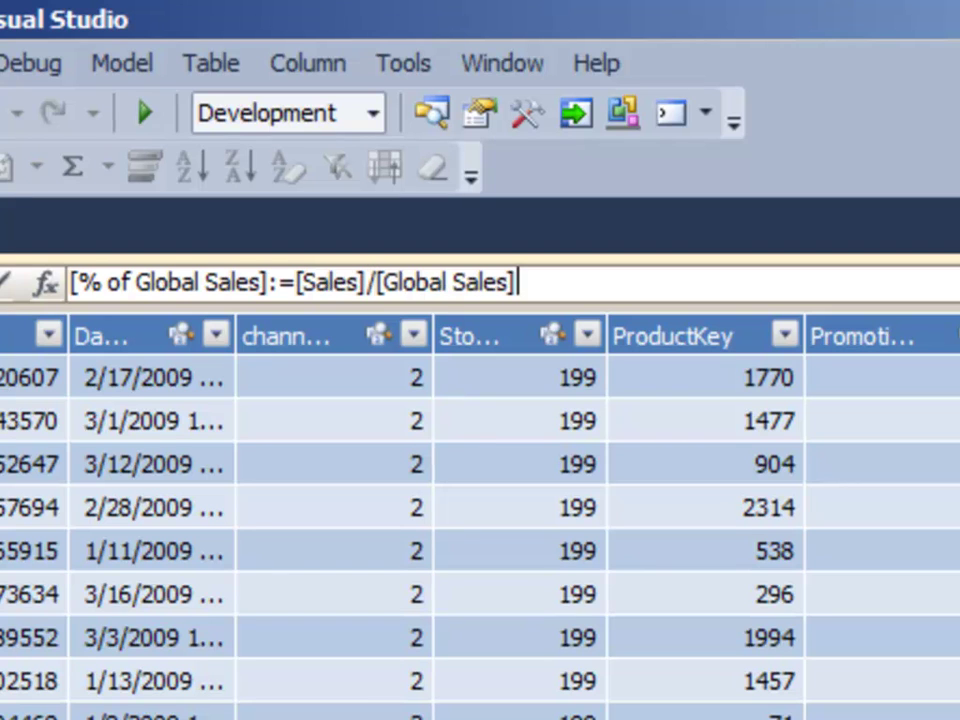
# Commit % of Global Sales and format it as Percentage with 1 decimal place.
pyautogui.press('Return')
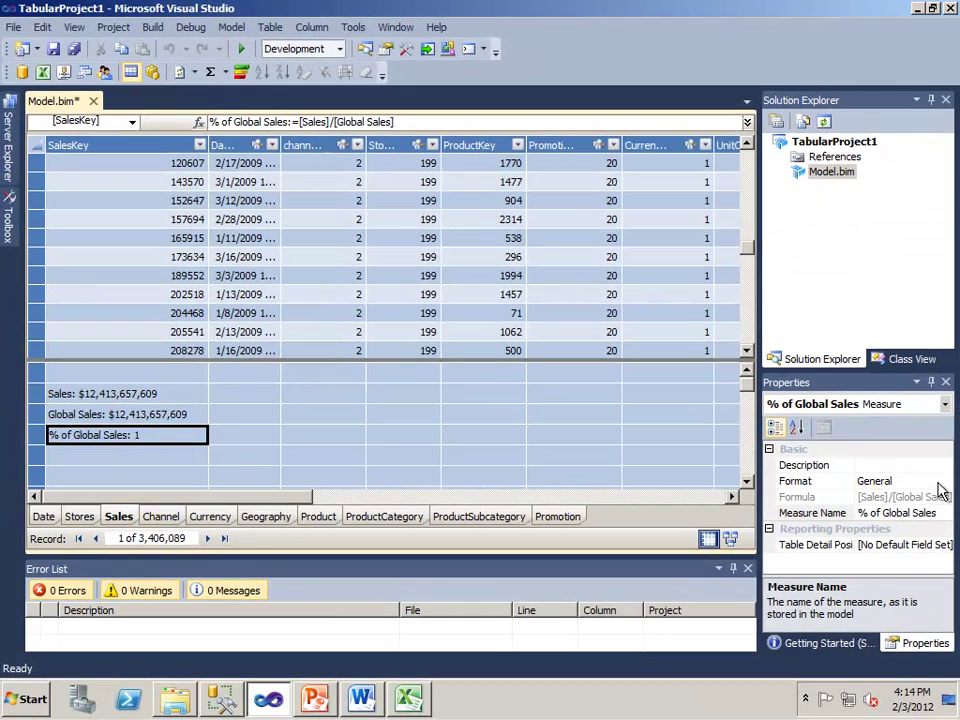
pyautogui.click(938, 484)
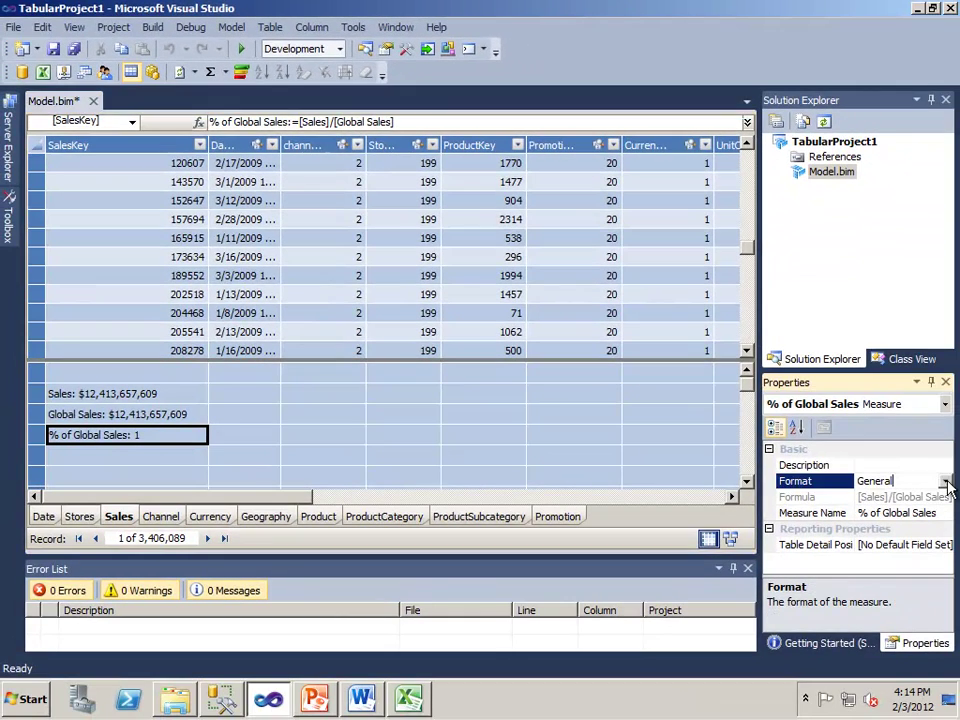
pyautogui.click(946, 482)
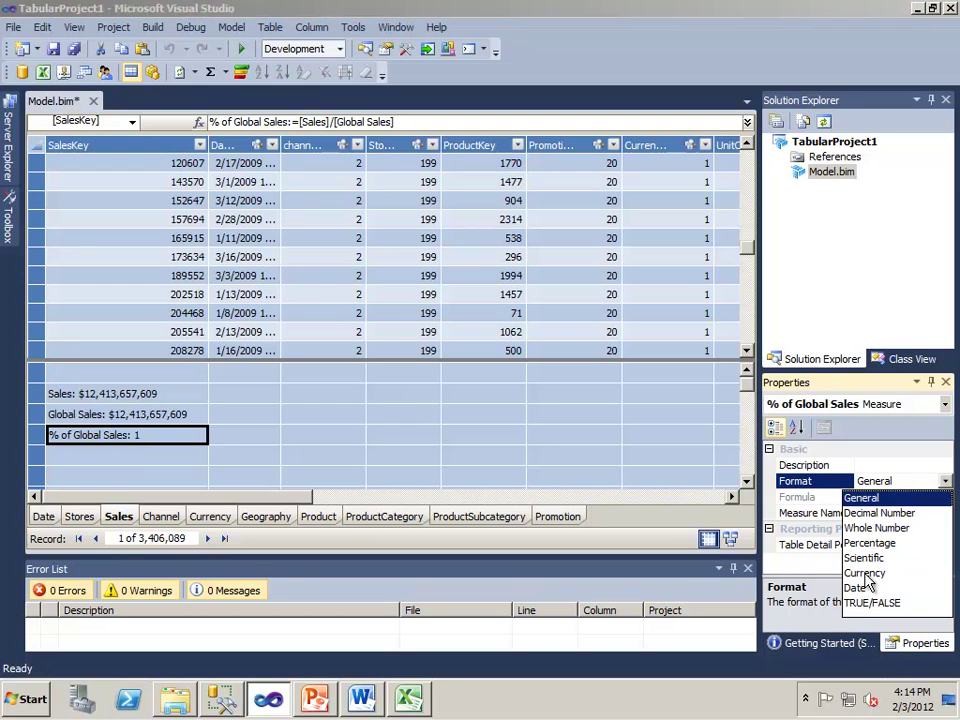
pyautogui.click(869, 542)
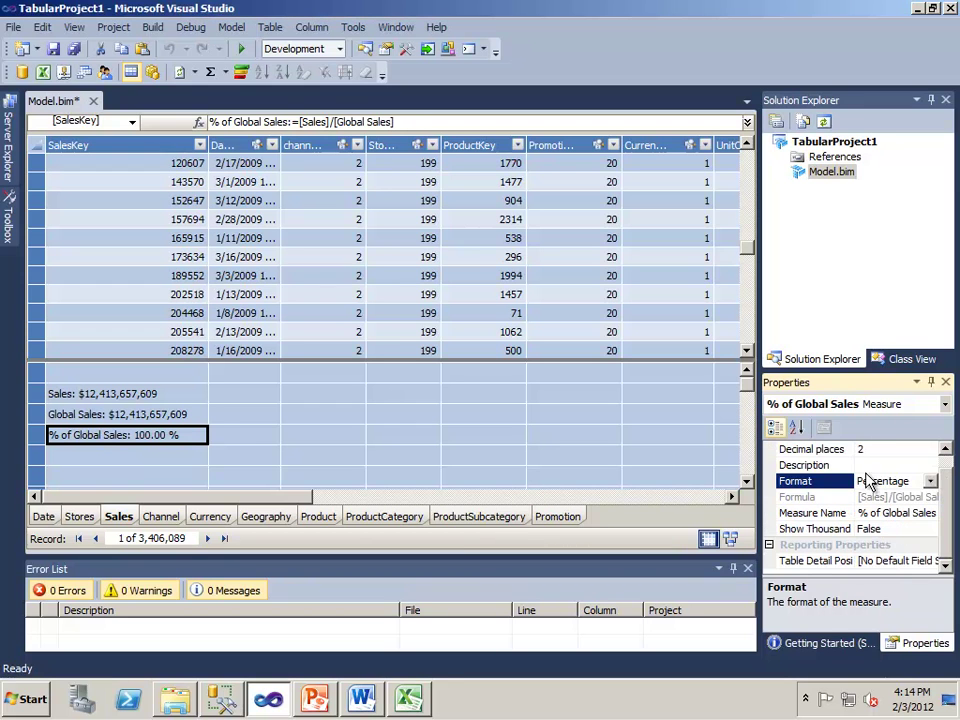
pyautogui.click(866, 449)
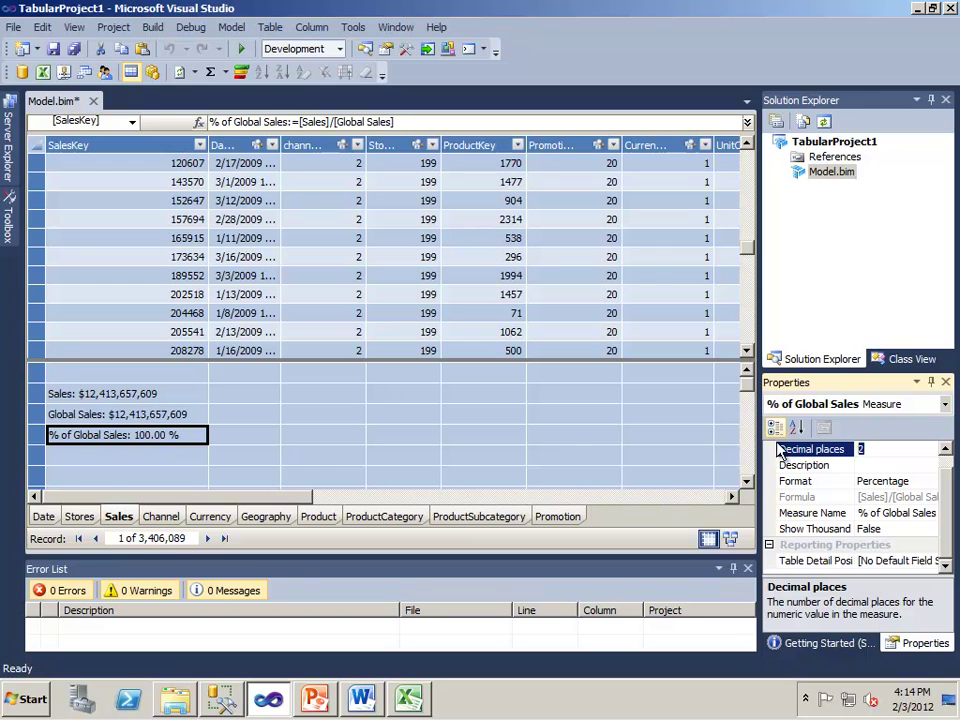
pyautogui.write('1')
pyautogui.press('Return')
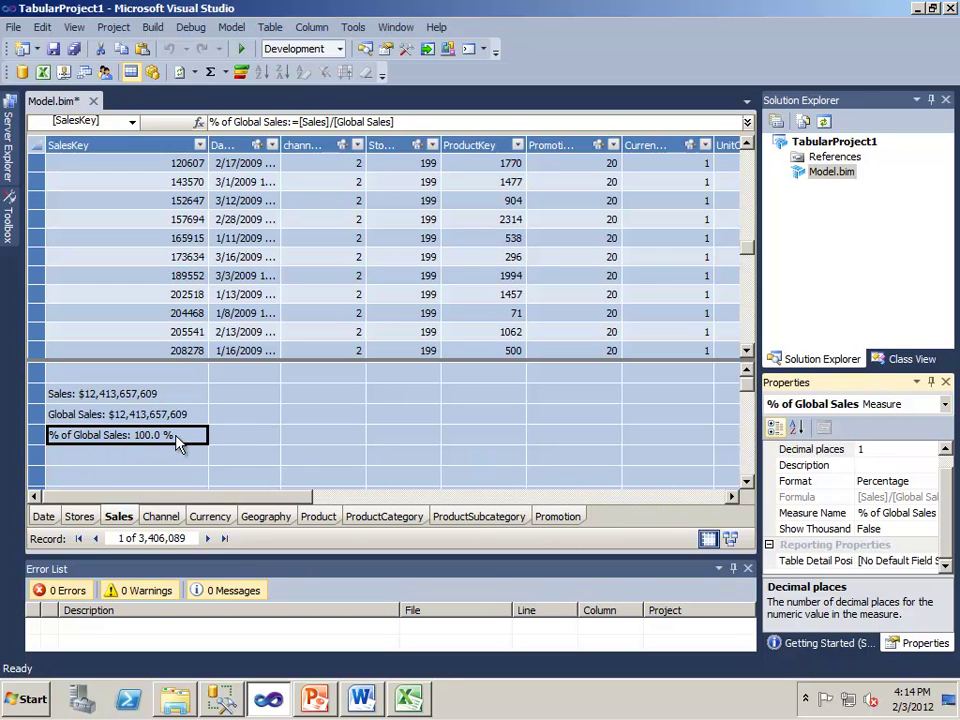
# Refresh the Excel PivotTable and add the % of Global Sales measure as a column.
pyautogui.click(409, 698)
pyautogui.click(251, 88)
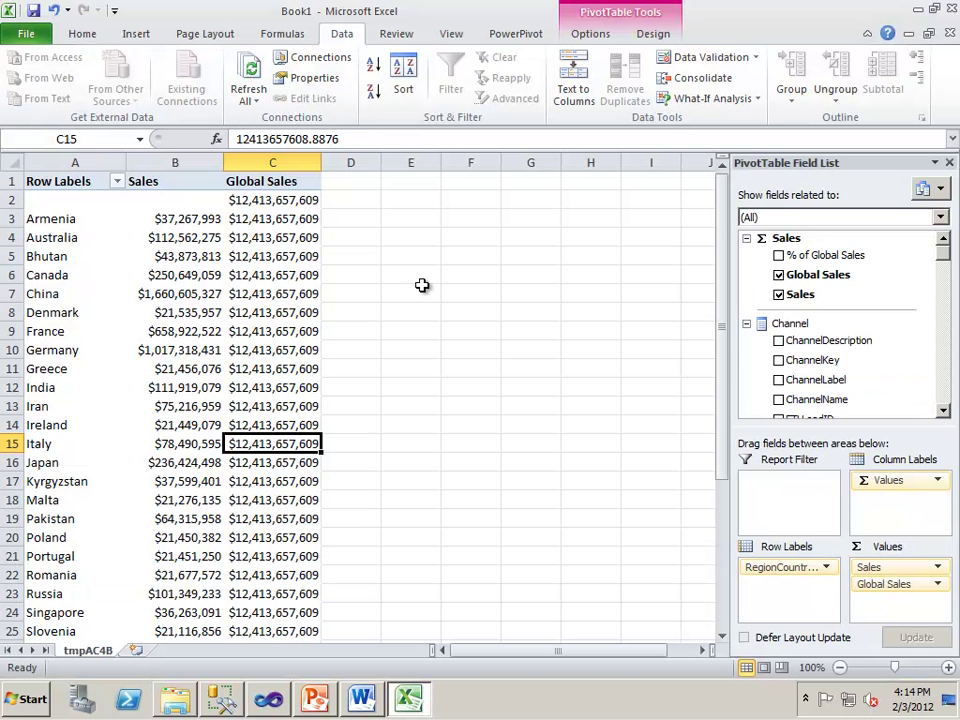
pyautogui.click(779, 255)
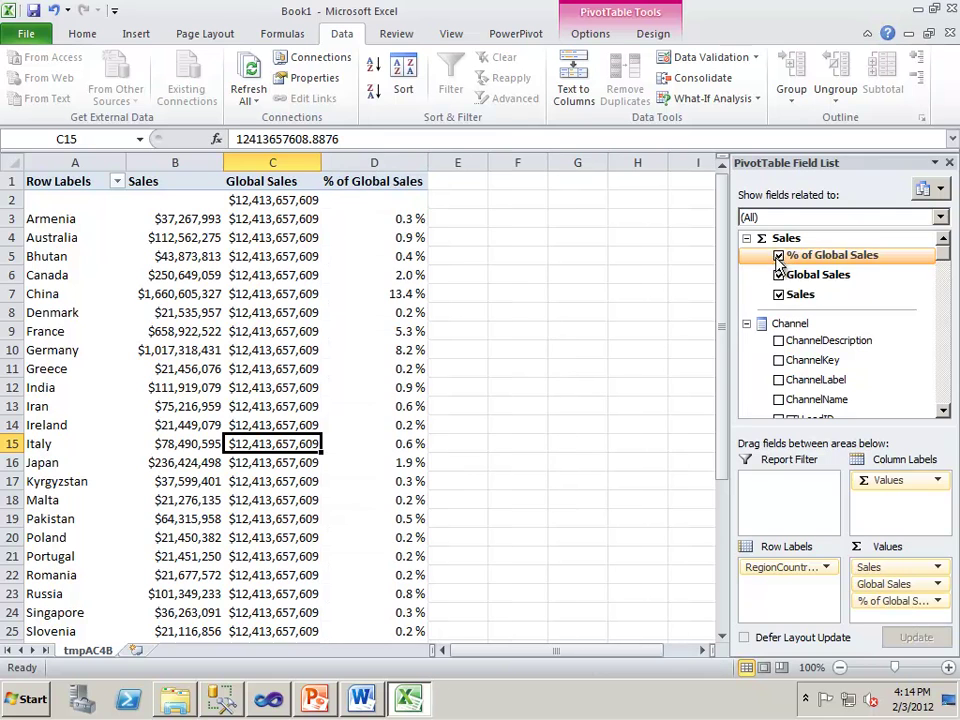
# Check the sales and global-share values for Australia, Bhutan, Greece, Italy, Pakistan and Germany.
pyautogui.click(182, 238)
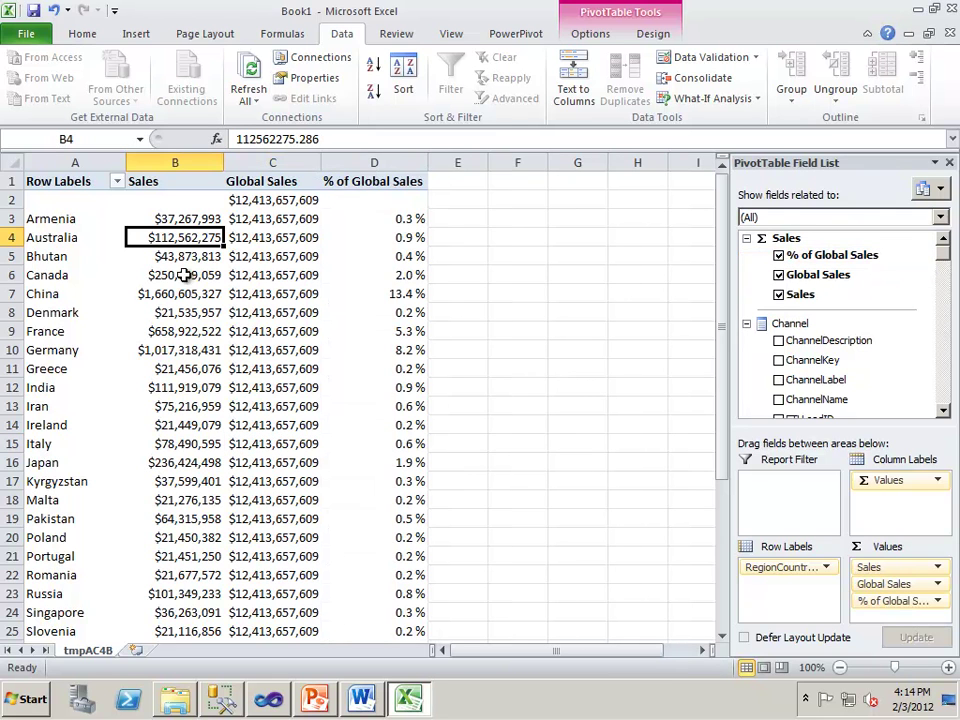
pyautogui.click(392, 256)
pyautogui.click(405, 368)
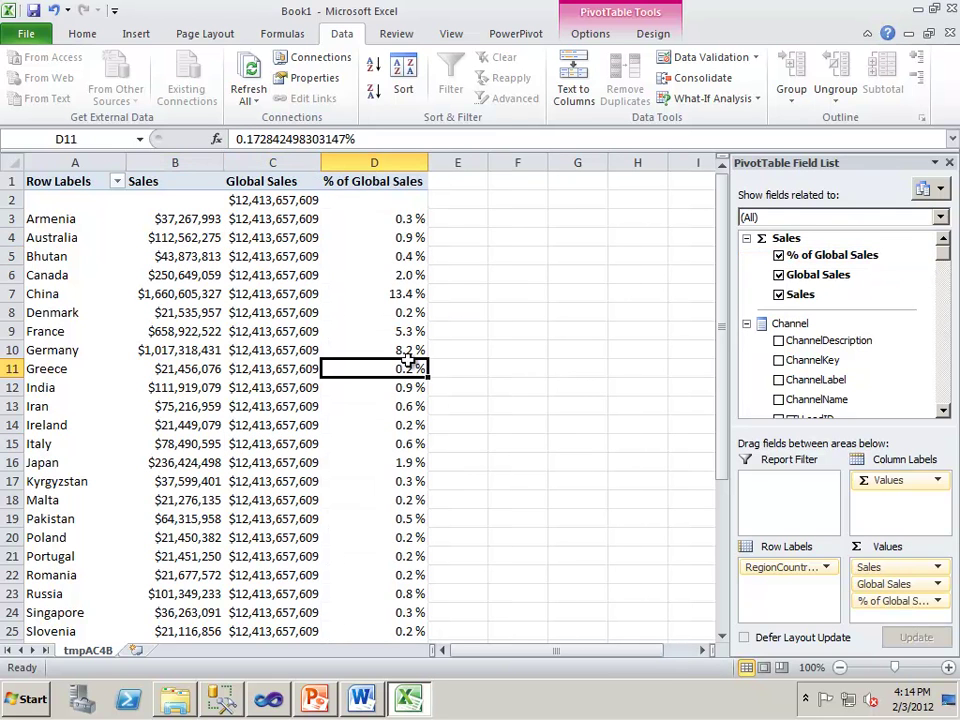
pyautogui.click(405, 444)
pyautogui.click(400, 519)
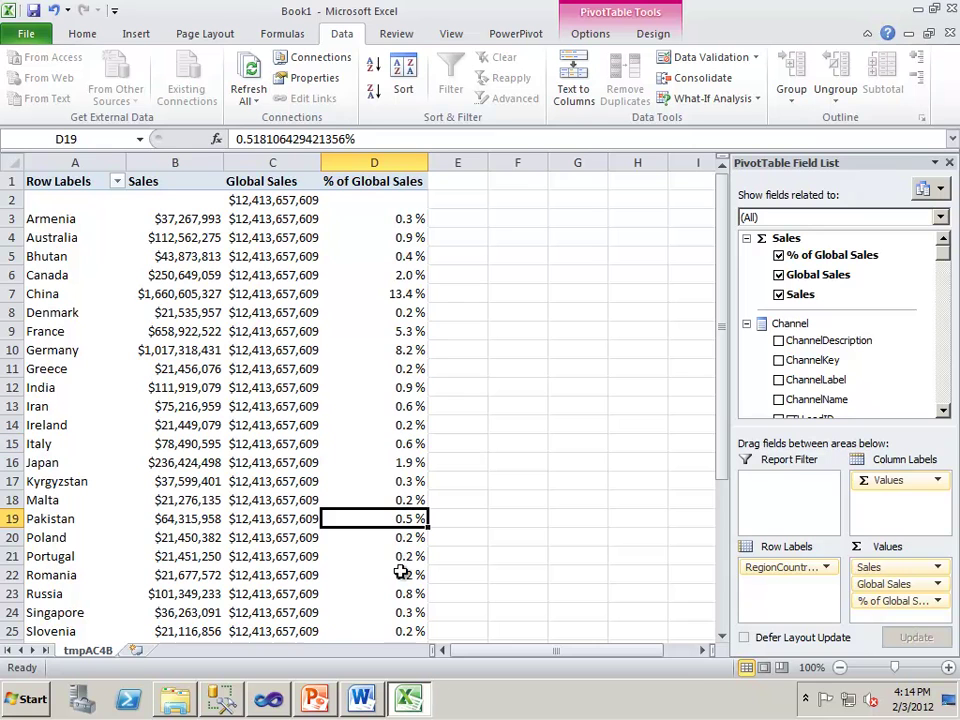
pyautogui.click(175, 350)
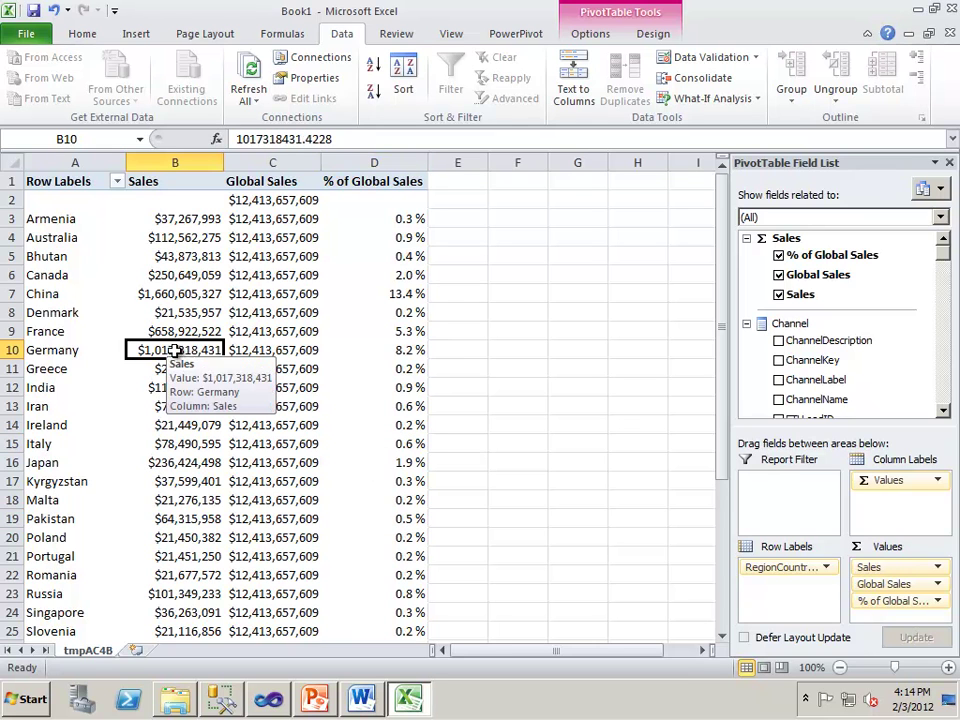
# Confirm Germany's share of global sales is 8.195154590814494 %, shown as 8.2 %.
pyautogui.click(408, 348)
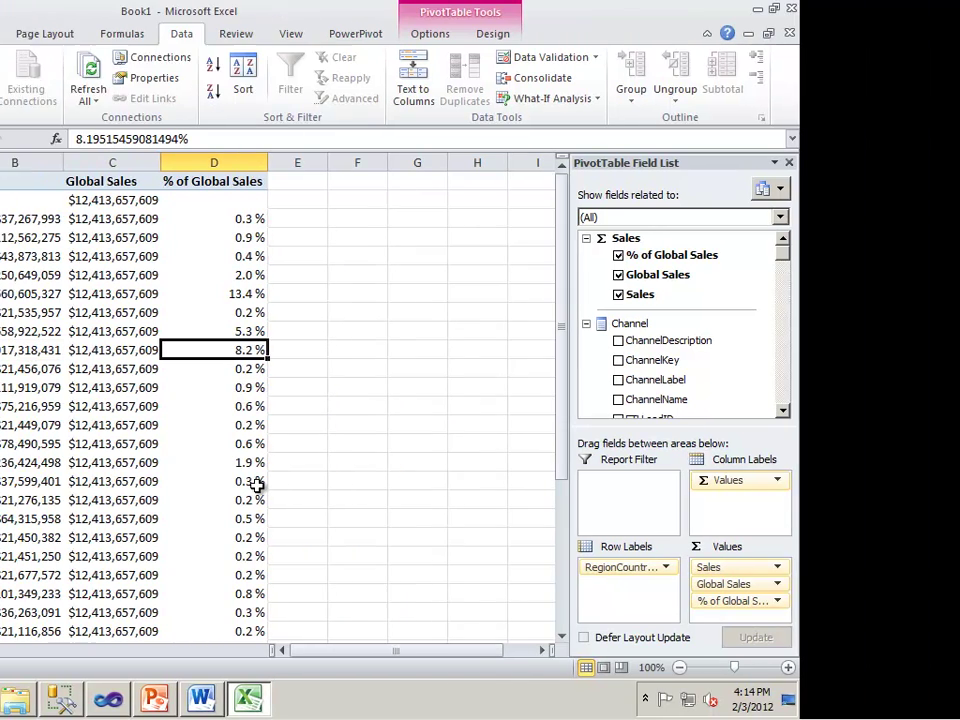